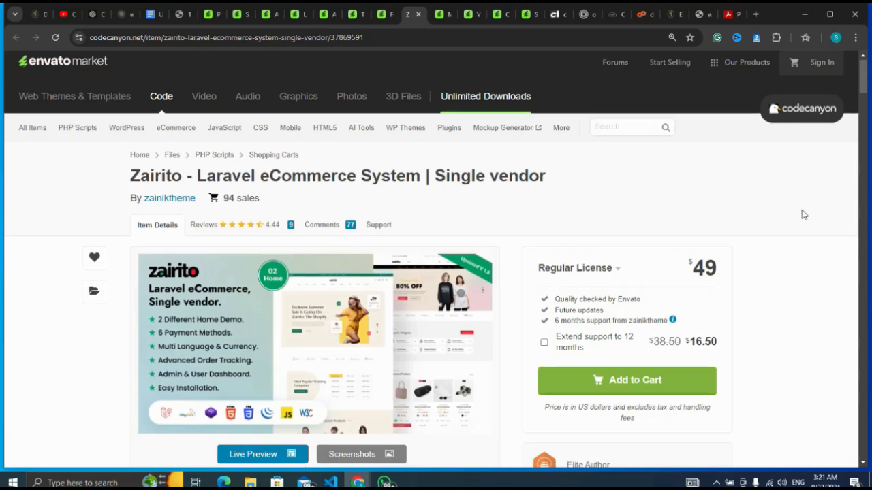
Step: Review the Zairito item page, covering its price, description, demo links, page lists and payment test accounts
scroll(804, 216, down, 4)
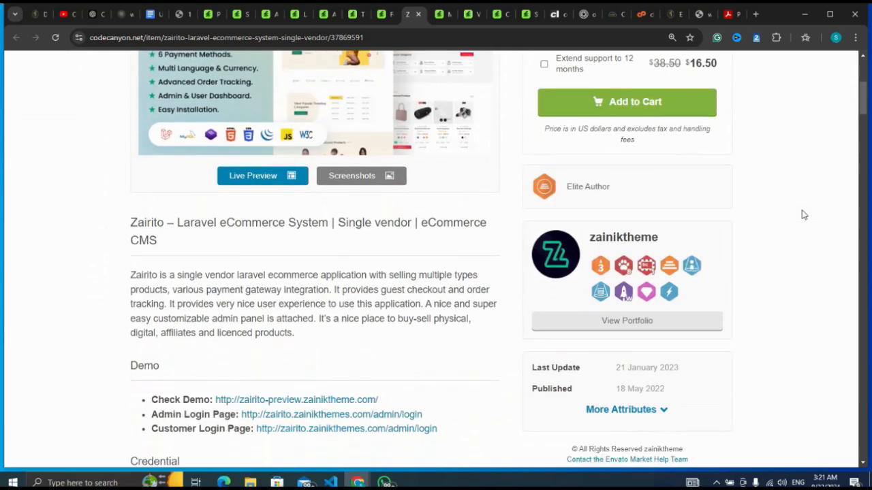
scroll(804, 215, down, 5)
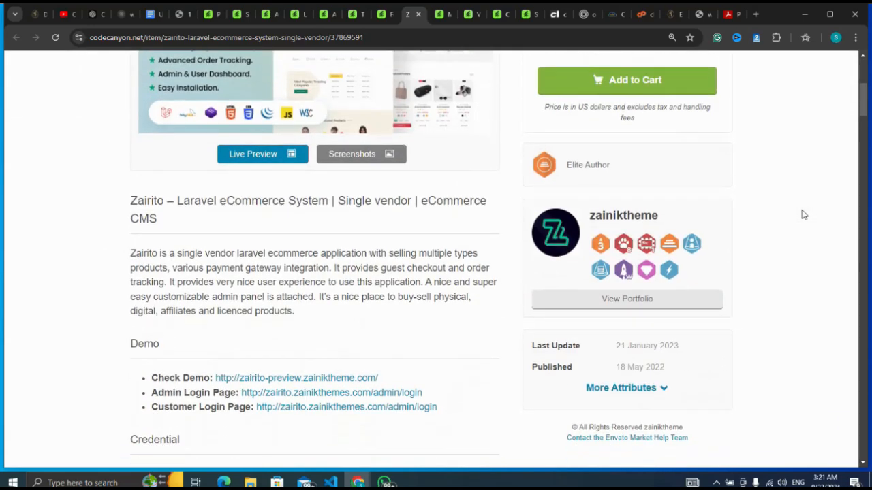
scroll(804, 215, down, 17)
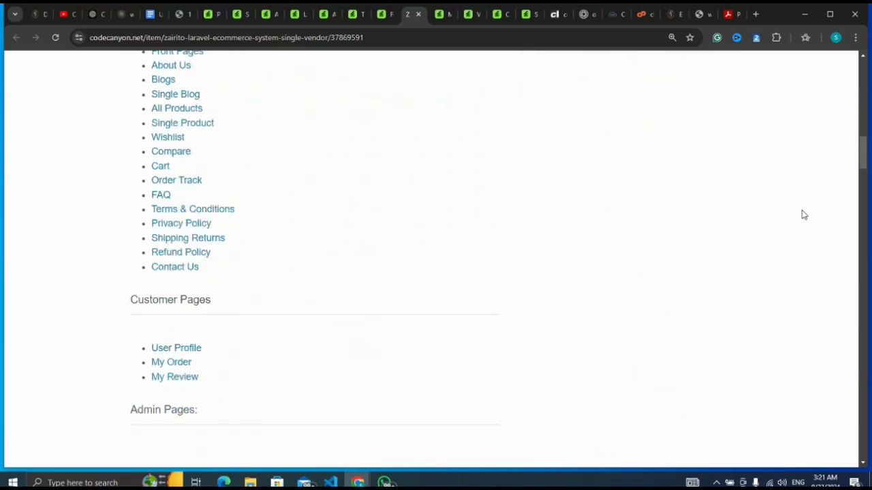
scroll(803, 215, down, 10)
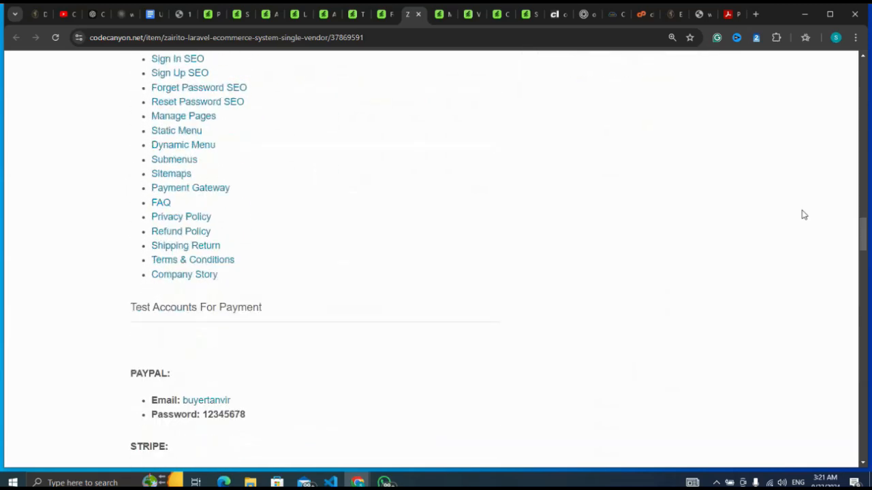
scroll(803, 215, up, 3)
scroll(803, 215, up, 15)
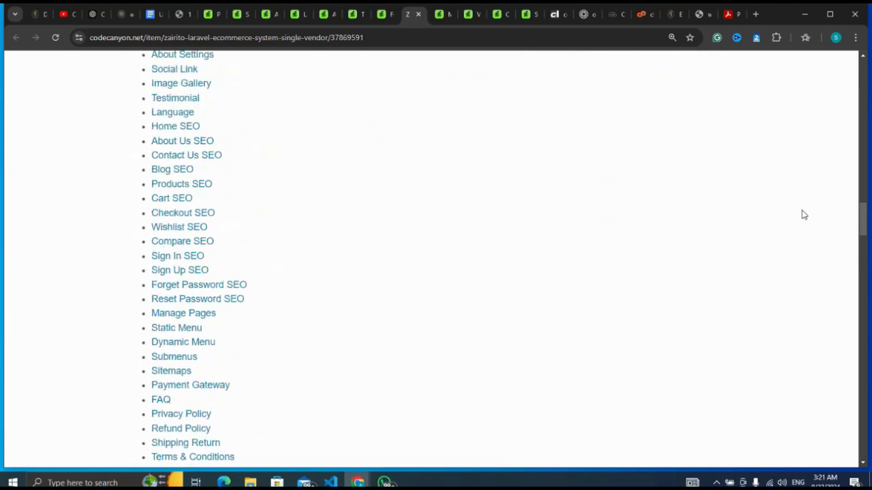
scroll(804, 215, up, 15)
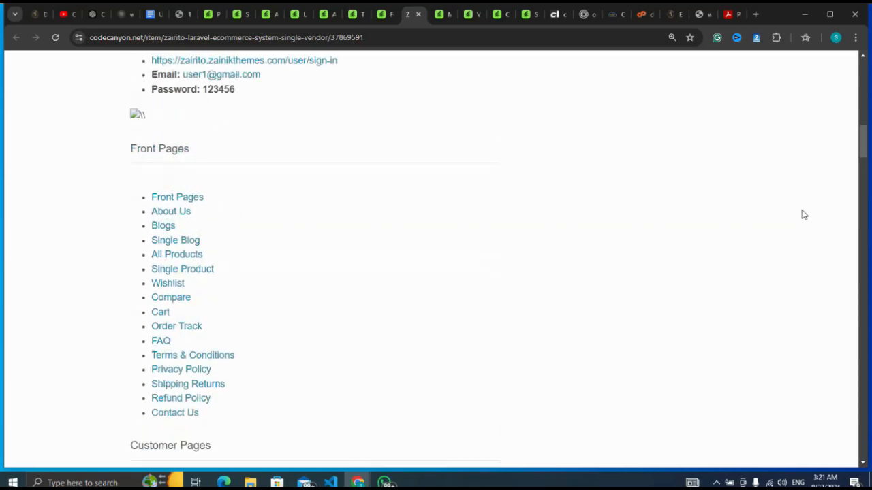
scroll(803, 215, up, 2)
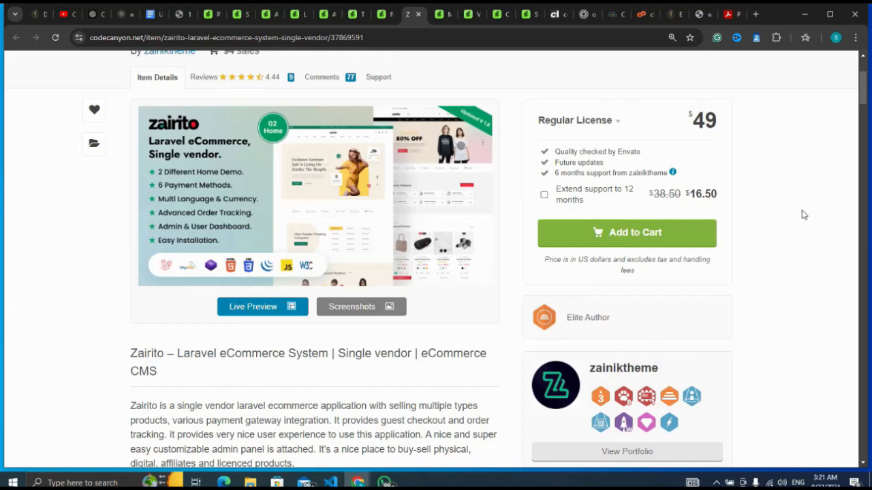
scroll(804, 215, up, 3)
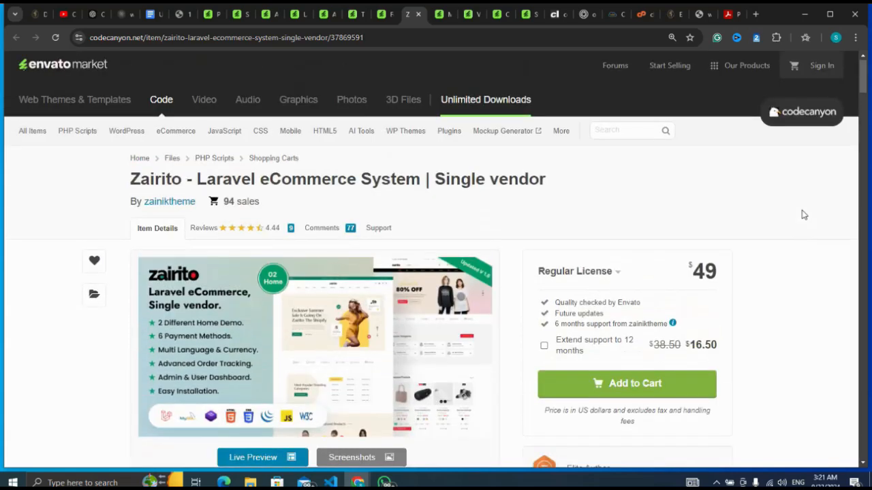
scroll(804, 214, up, 1)
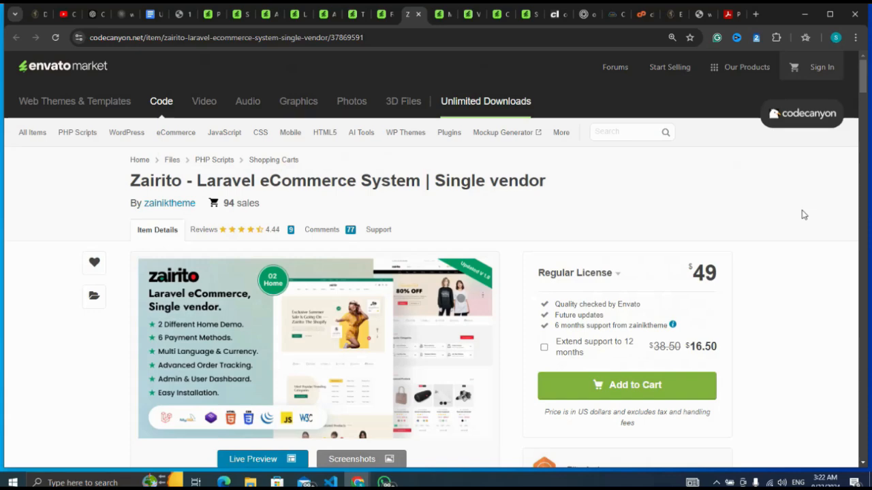
scroll(804, 214, down, 1)
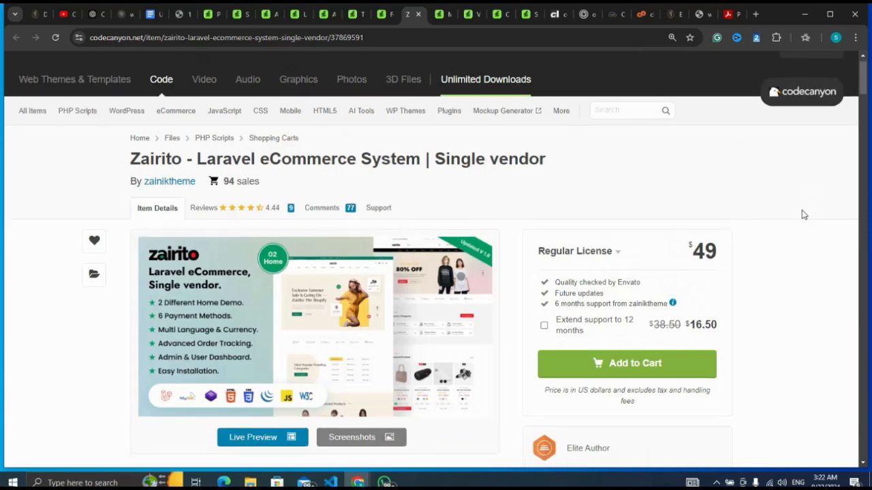
scroll(803, 215, up, 1)
scroll(804, 214, up, 1)
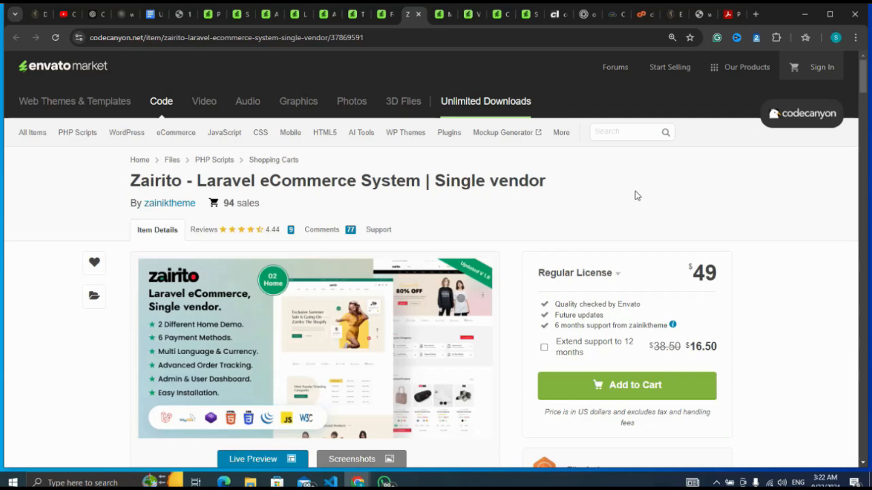
Step: Switch to cPanel, launch its File Manager and go to the test.saidbyte.com.ng folder
mouse_move(642, 15)
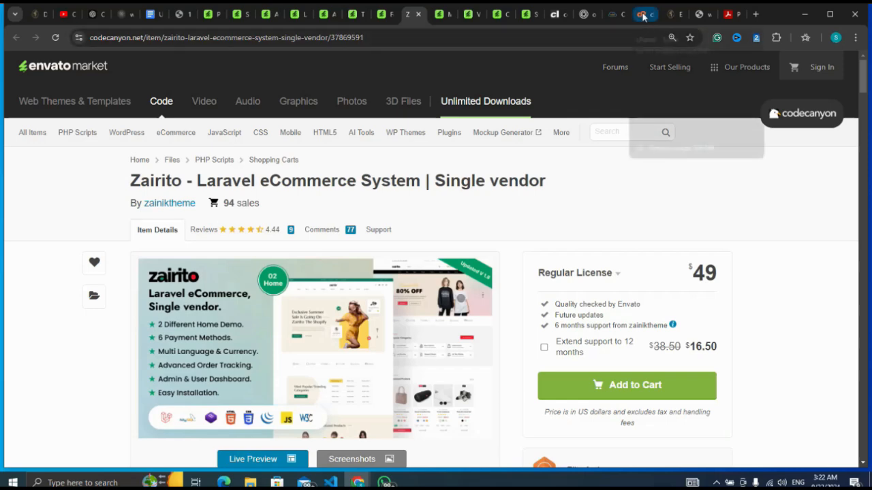
click(642, 15)
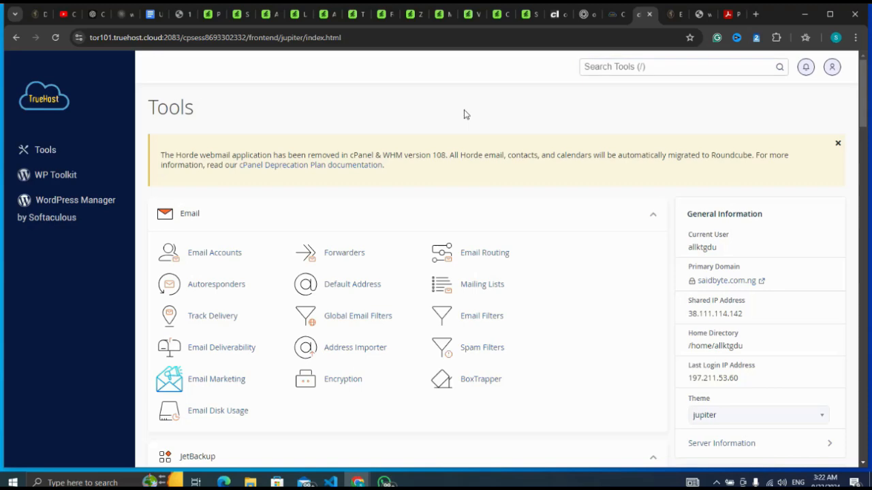
scroll(464, 115, down, 5)
scroll(465, 114, down, 5)
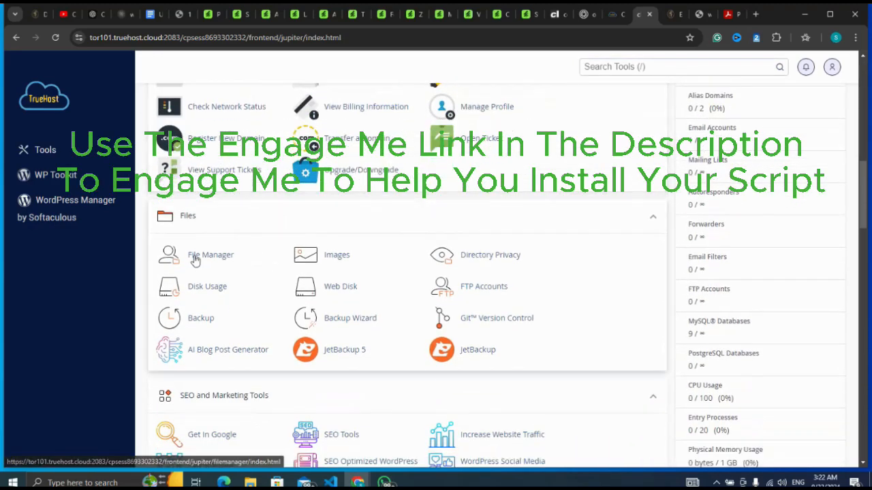
click(206, 258)
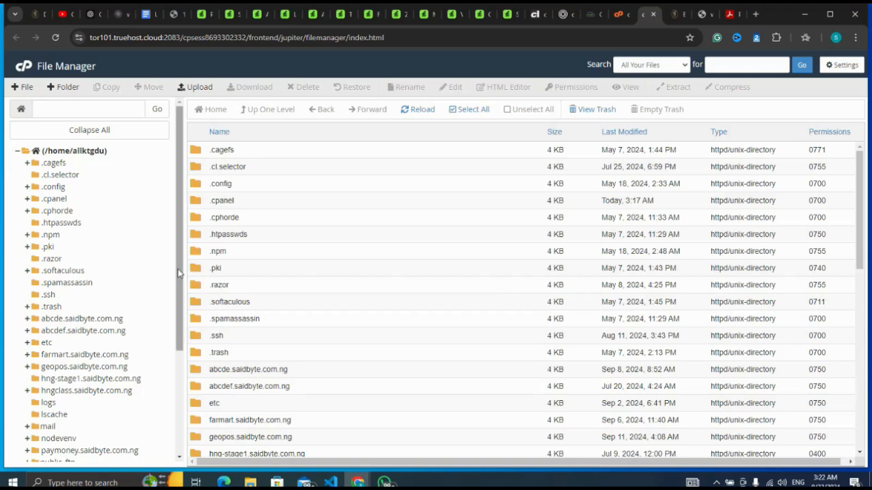
drag(178, 272, 170, 382)
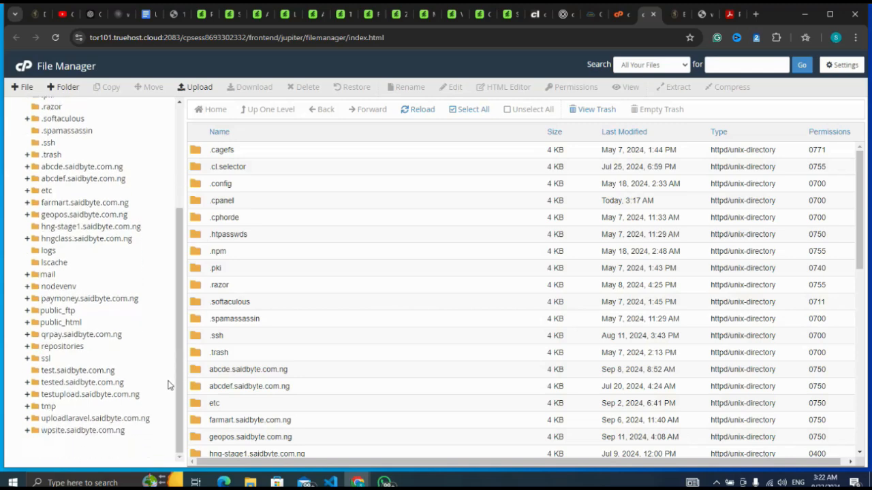
click(80, 371)
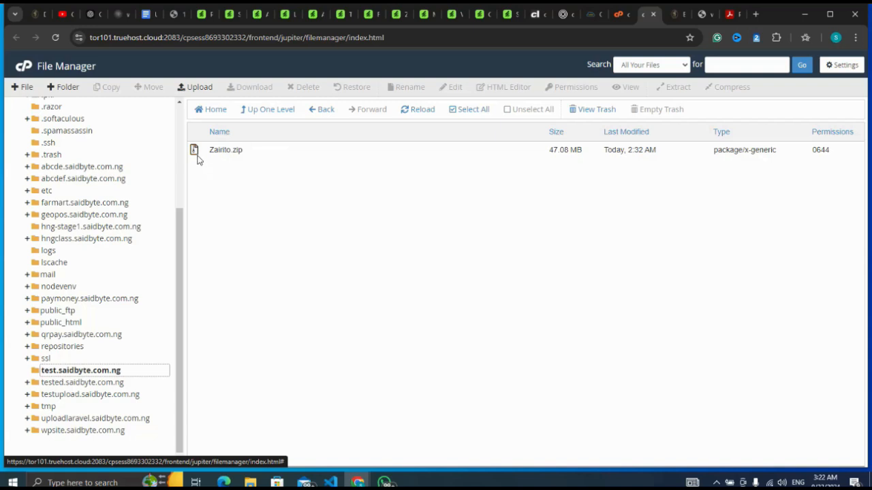
Step: Extract Zairito.zip into /test.saidbyte.com.ng and dismiss the extraction results
right_click(195, 153)
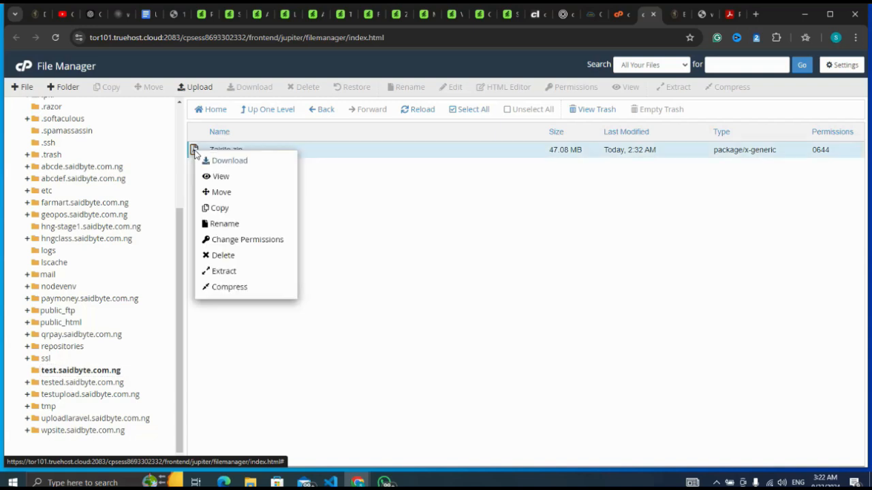
click(225, 271)
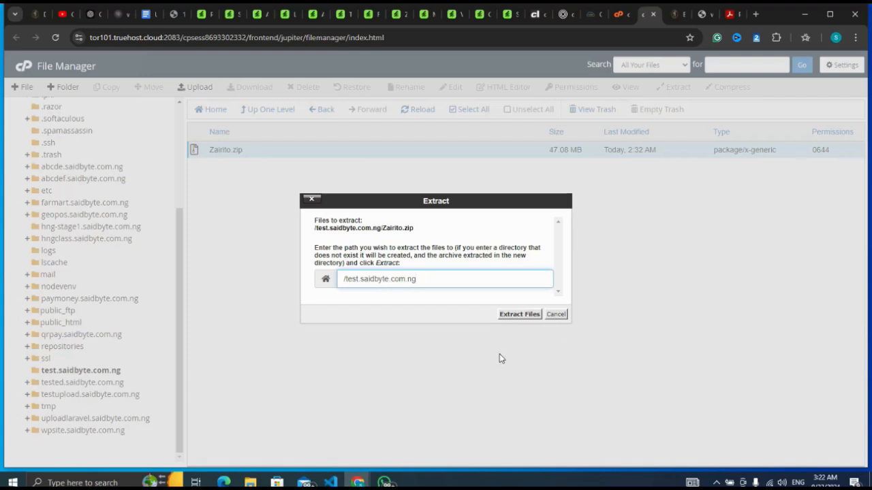
click(516, 315)
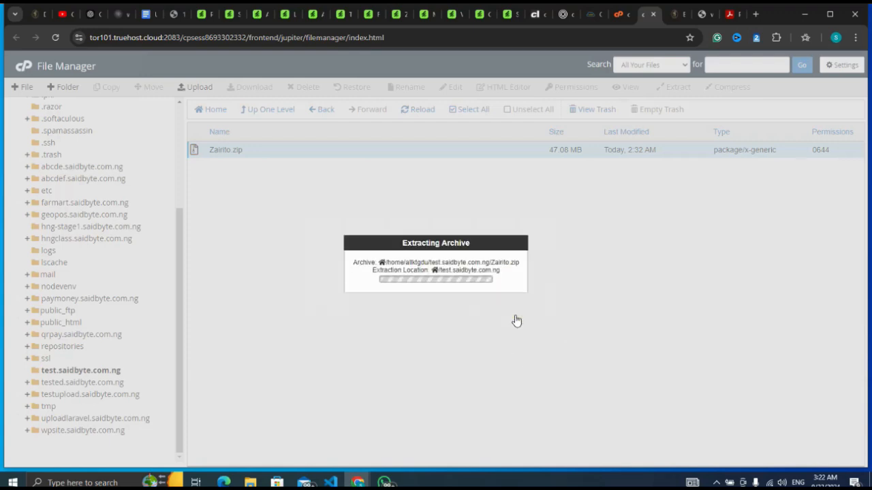
click(717, 482)
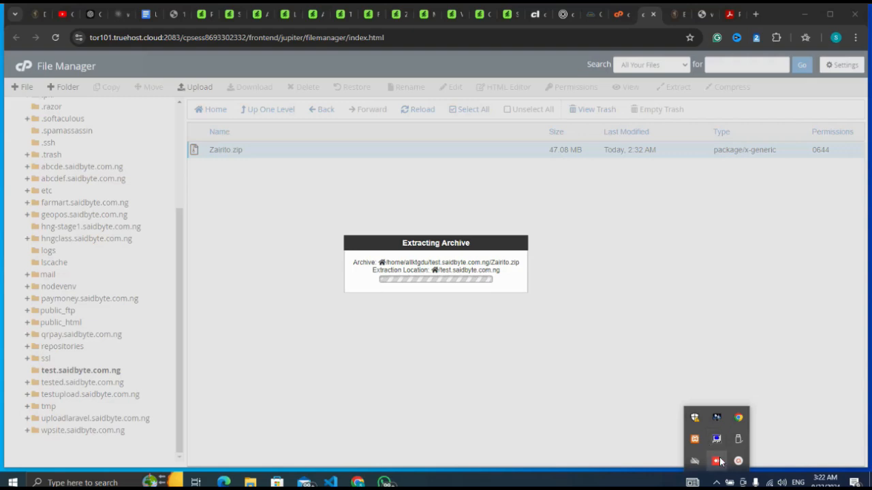
click(716, 461)
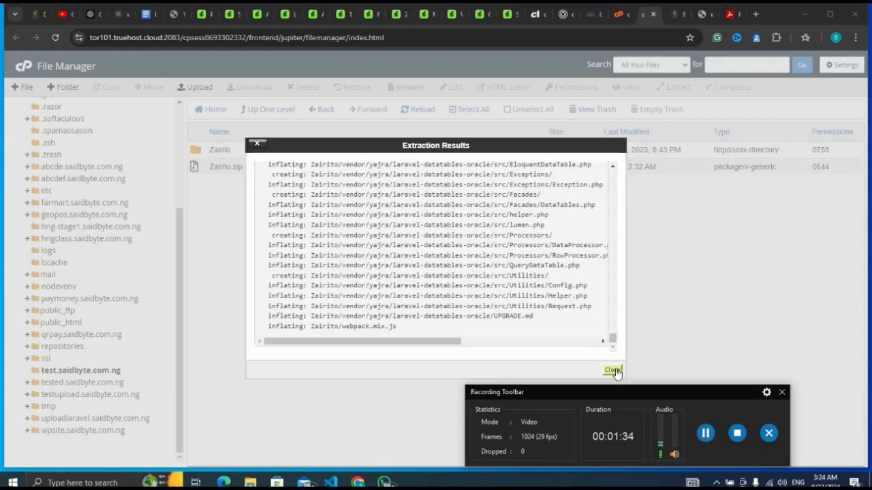
click(613, 372)
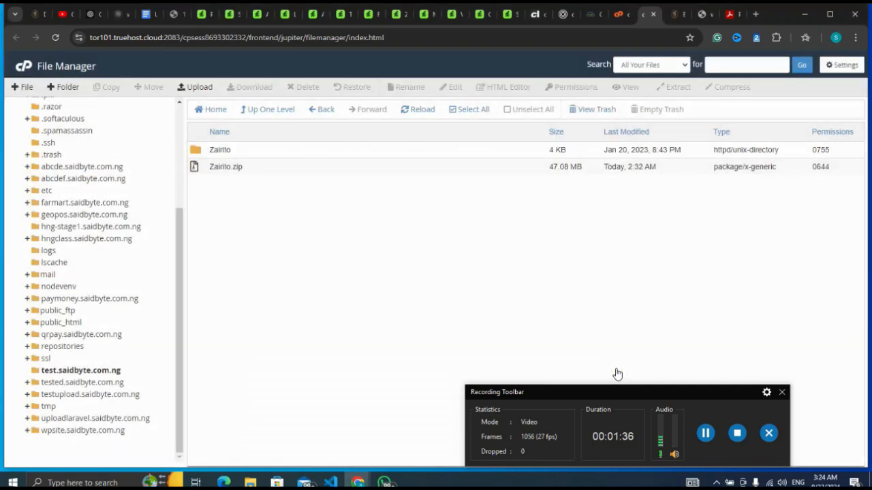
click(706, 434)
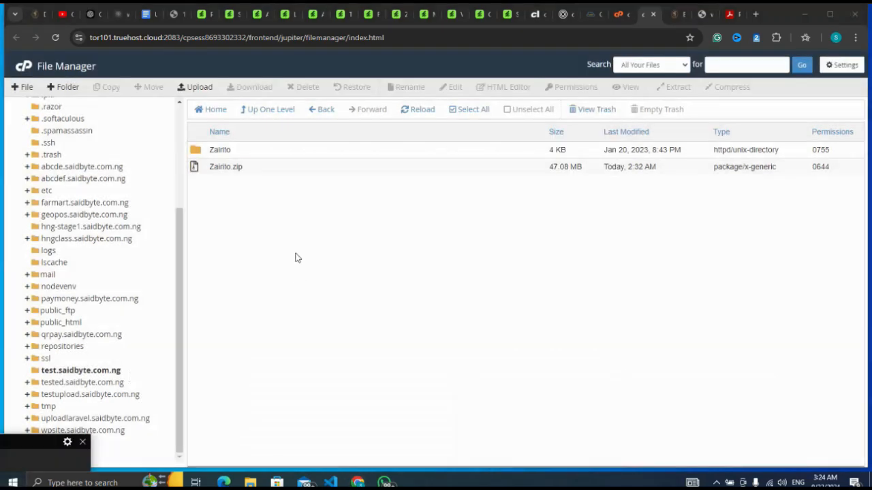
Step: Move everything inside the extracted Zairito folder to /test.saidbyte.com.ng and return to that parent folder
double_click(195, 152)
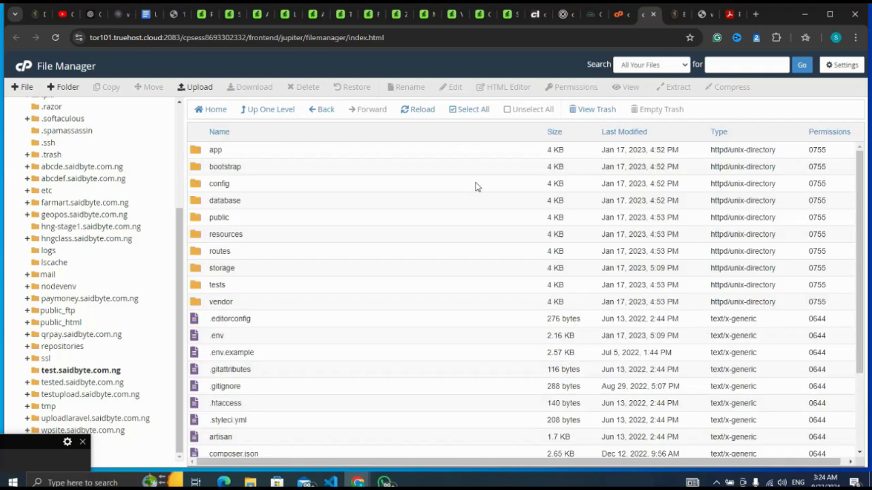
click(466, 111)
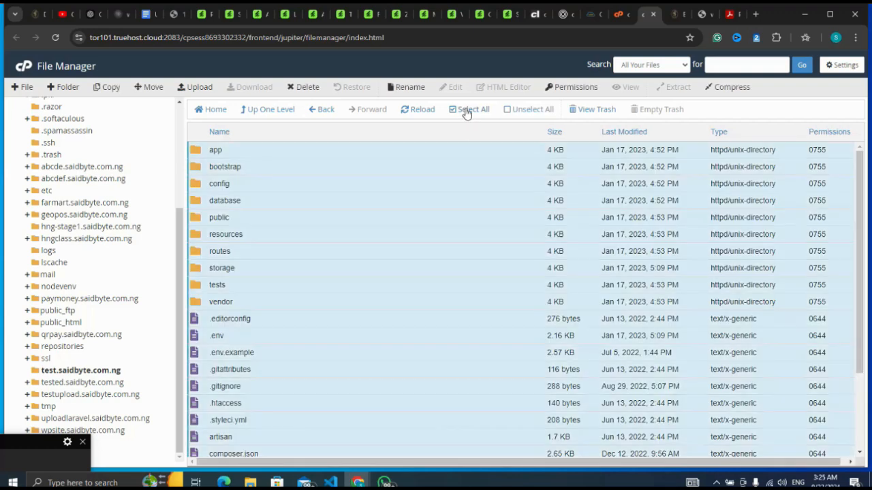
right_click(432, 175)
click(459, 180)
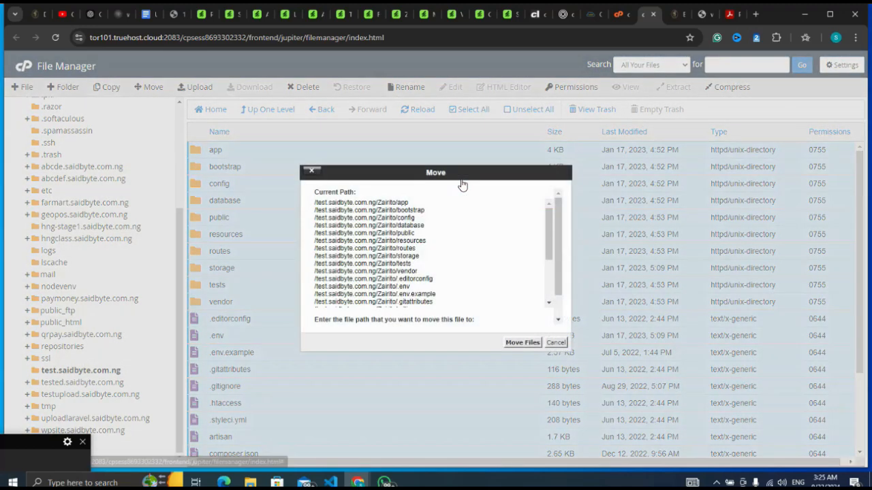
key(BackSpace)
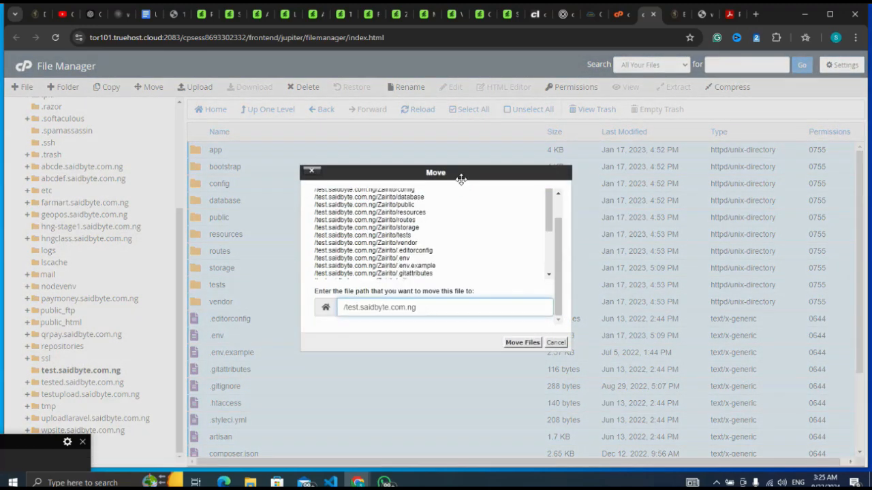
click(519, 343)
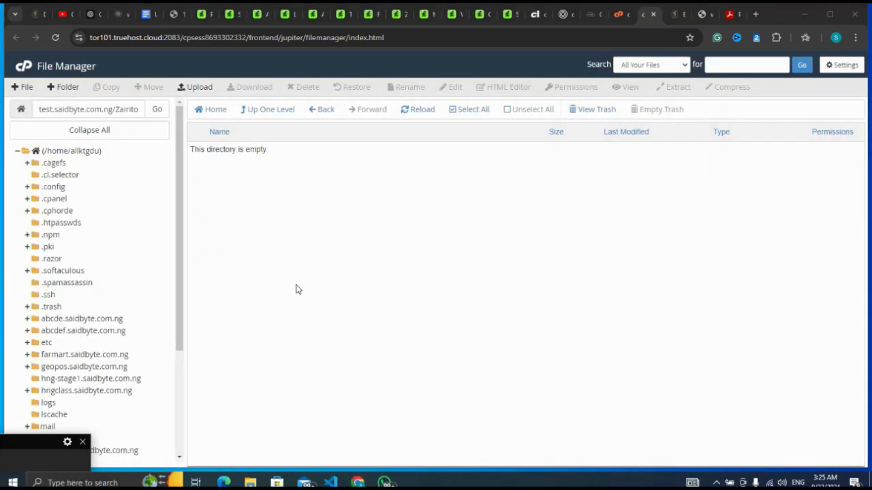
click(270, 110)
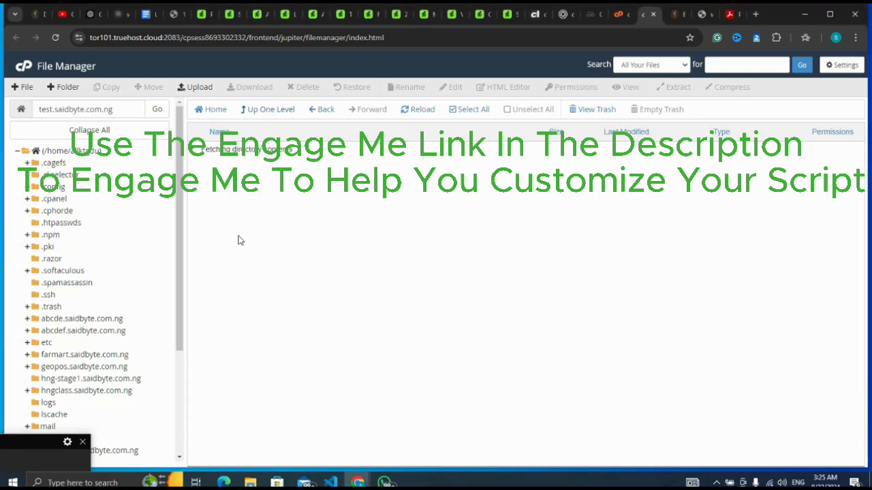
Step: Load test.saidbyte.com.ng in a new browser tab and check the installer's PHP, extension and writable-permission requirements
triple_click(120, 111)
key(ctrl+c)
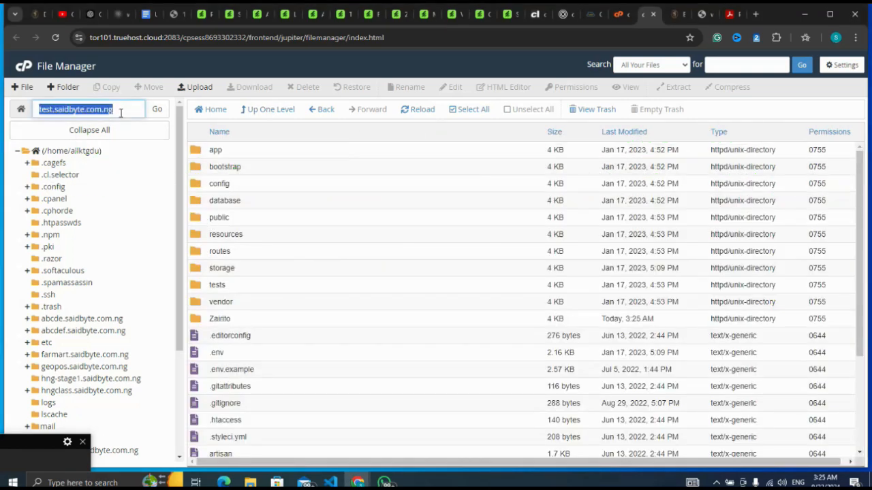
click(756, 15)
key(ctrl+v)
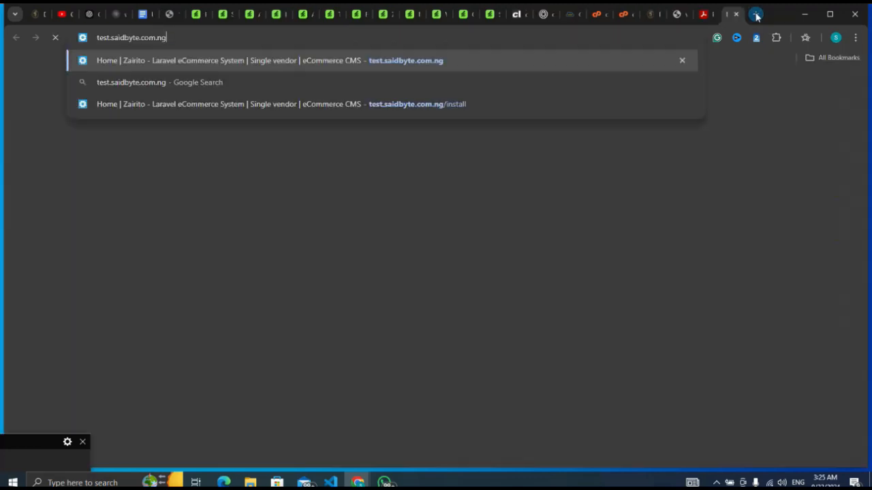
key(Return)
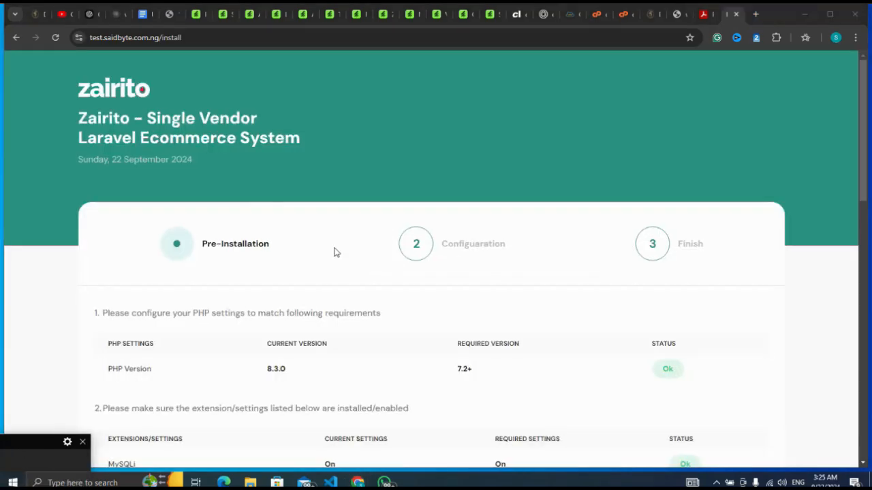
scroll(373, 185, down, 4)
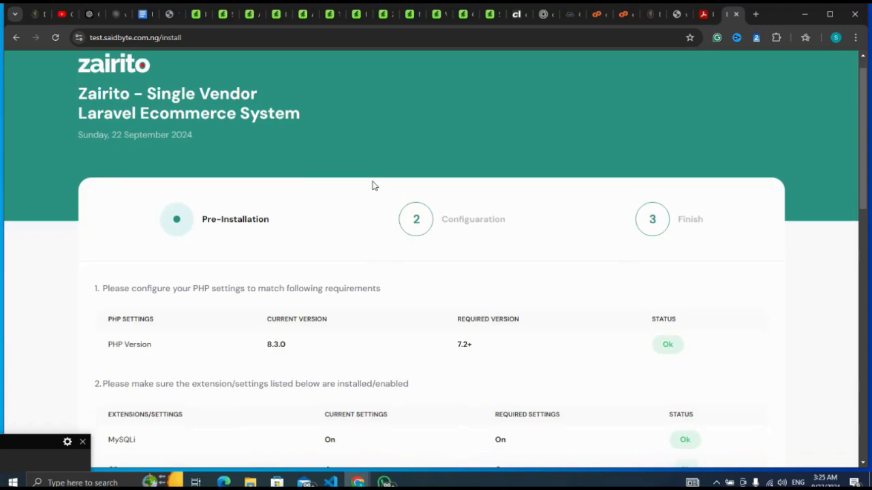
scroll(372, 184, down, 5)
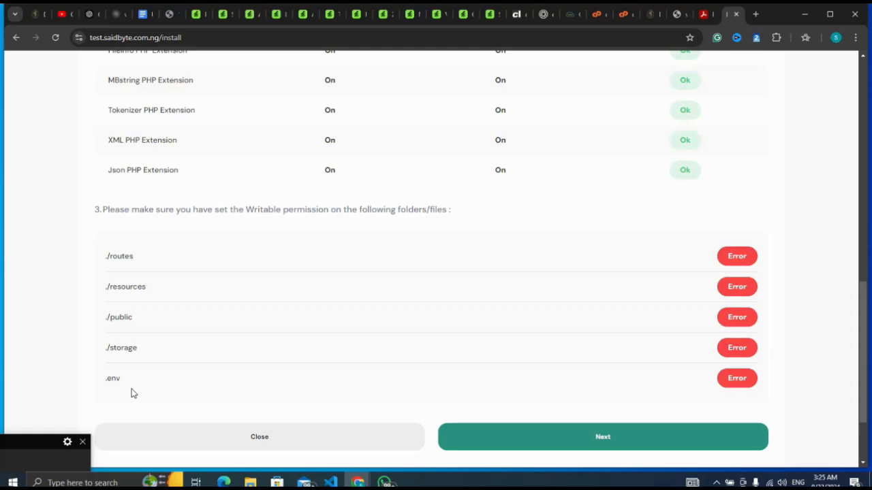
Step: In cPanel File Manager, set the permissions of the resources and routes folders to 0777
click(28, 457)
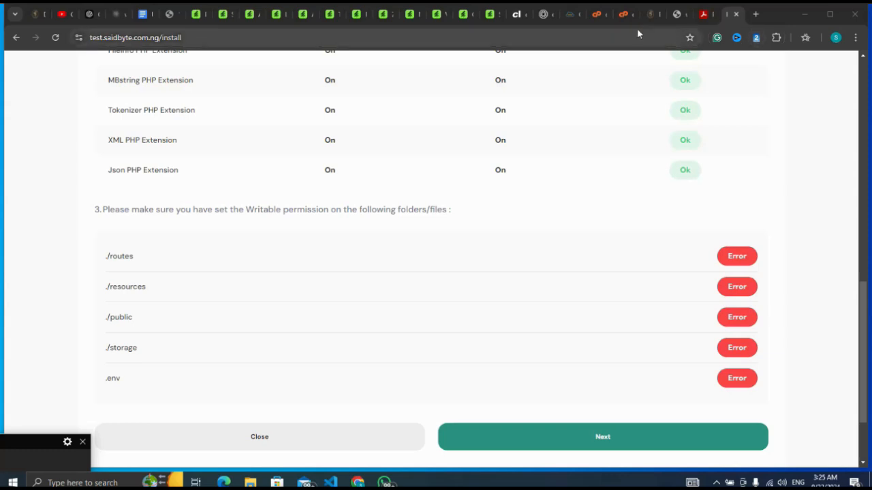
click(625, 14)
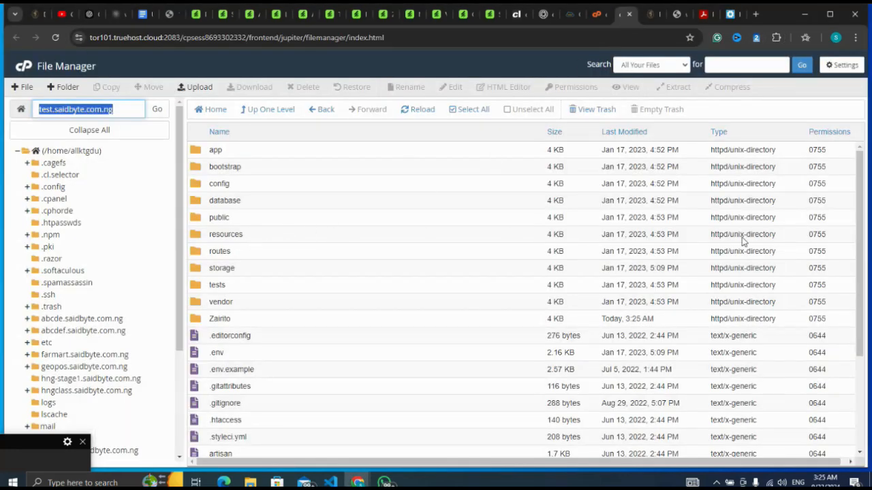
double_click(824, 236)
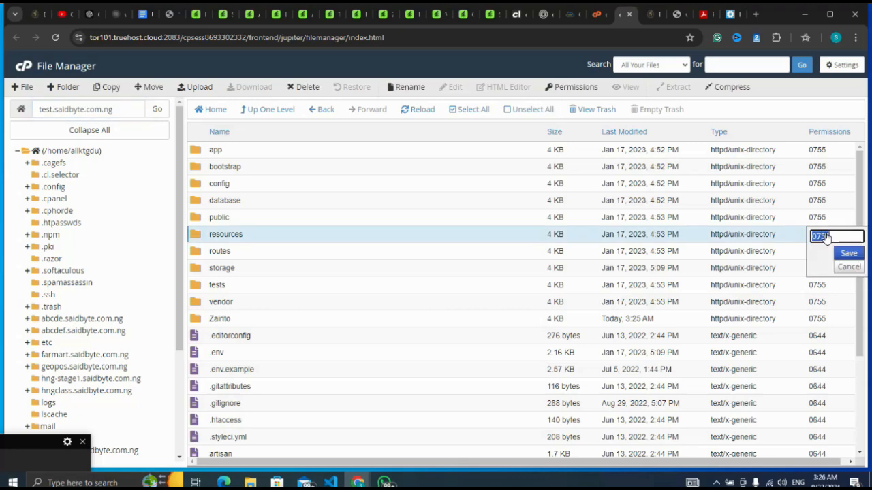
click(826, 237)
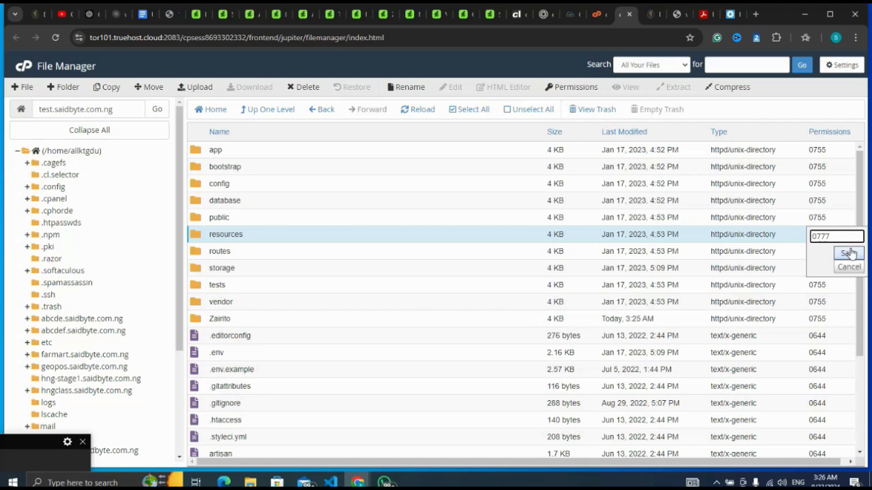
click(849, 253)
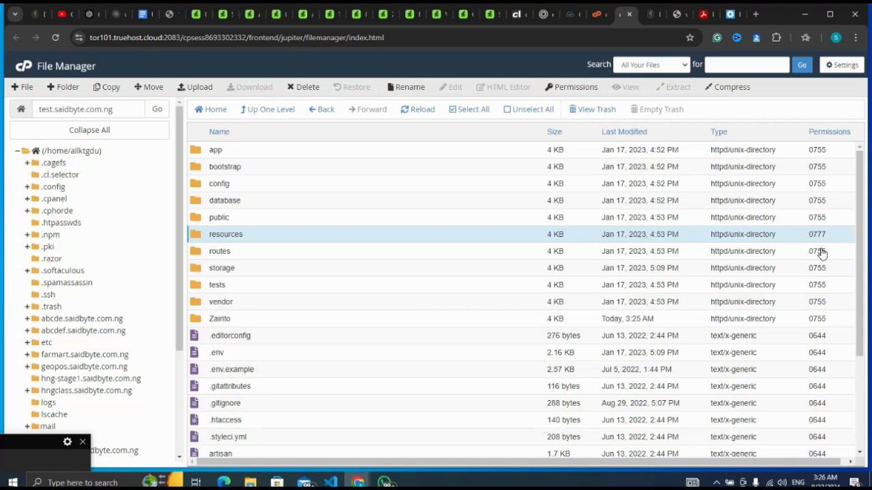
double_click(822, 252)
click(835, 252)
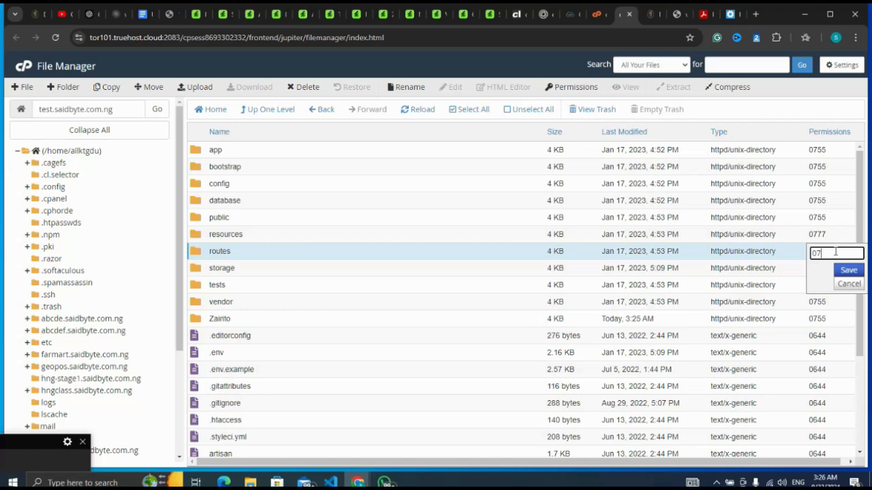
text(77)
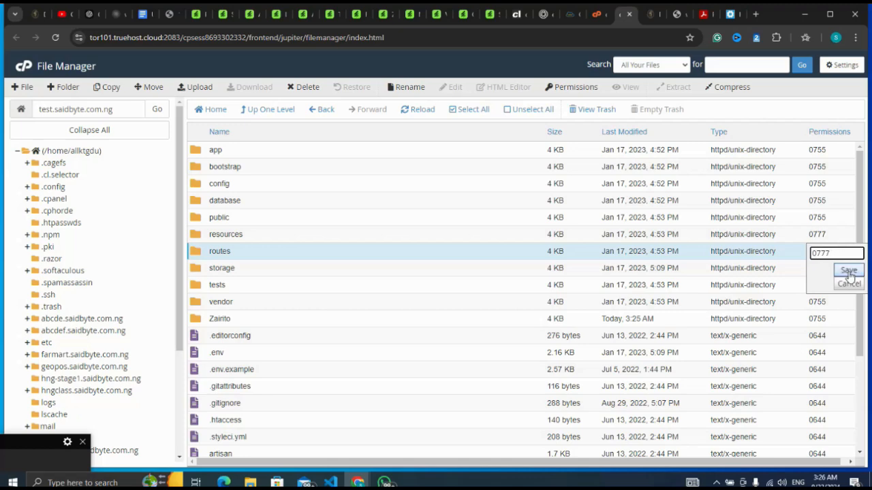
click(849, 271)
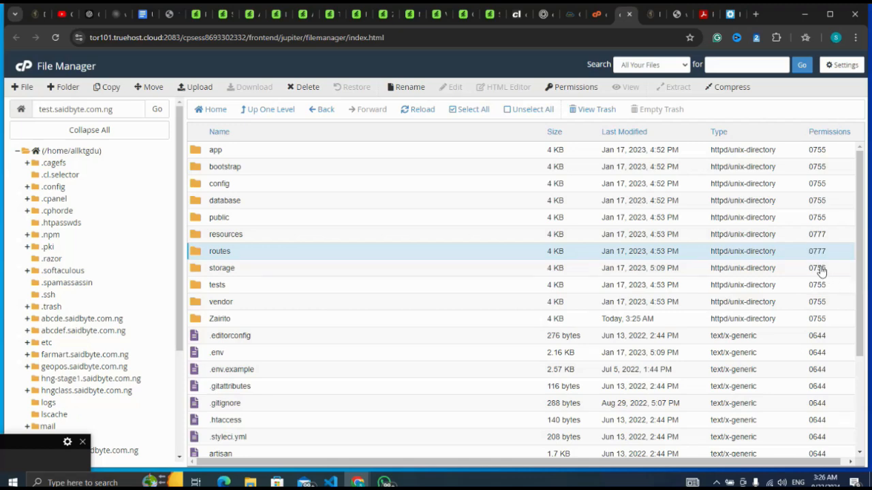
Step: Set the permissions of the storage folder and the .env file to 0777
double_click(819, 270)
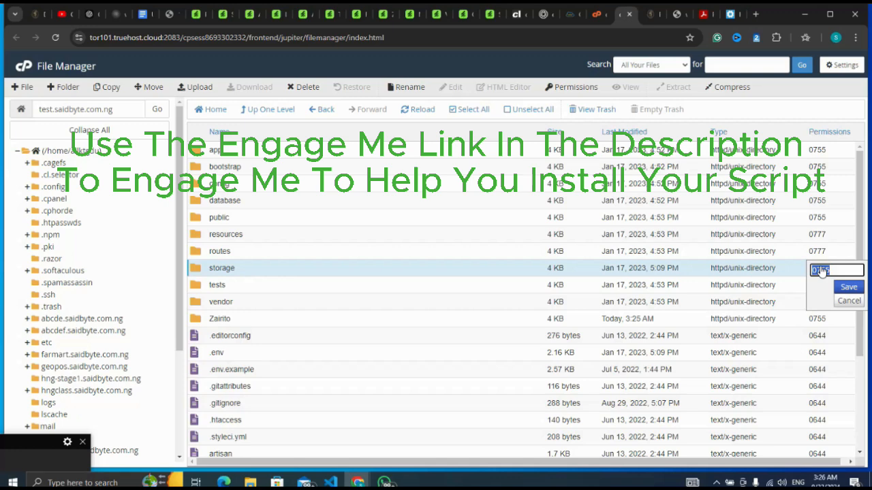
click(836, 269)
text(77)
click(849, 287)
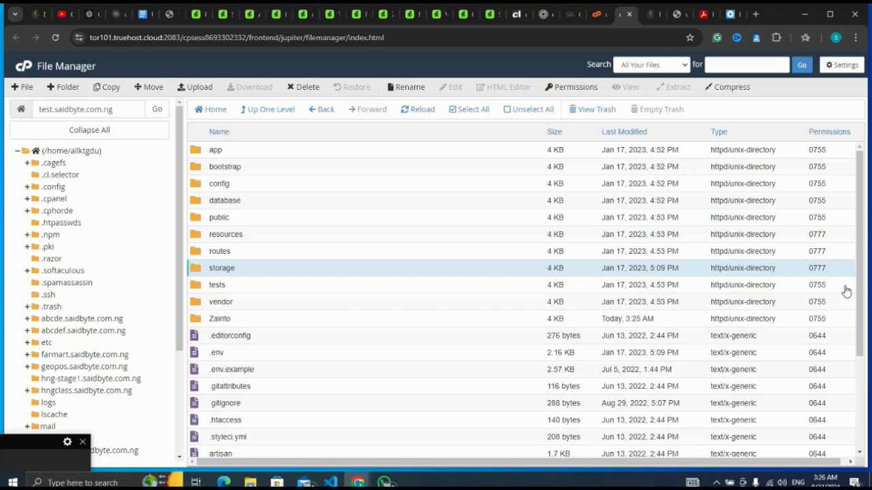
click(824, 354)
click(835, 354)
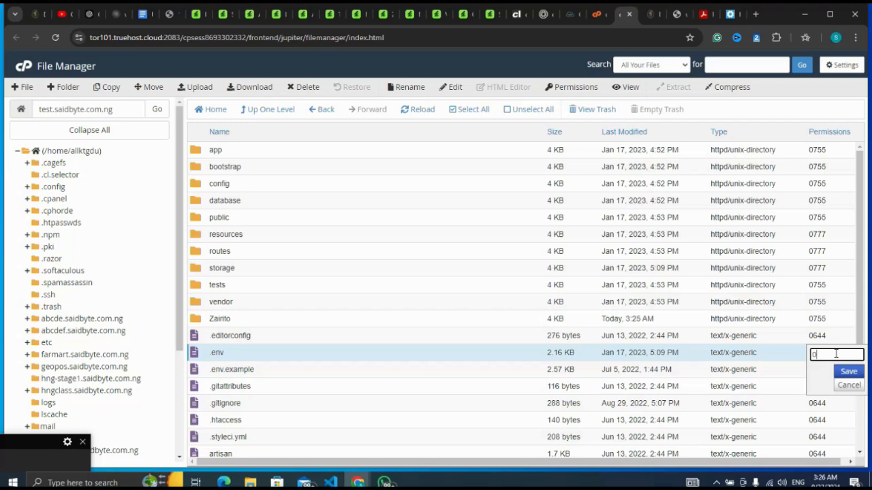
text(0777)
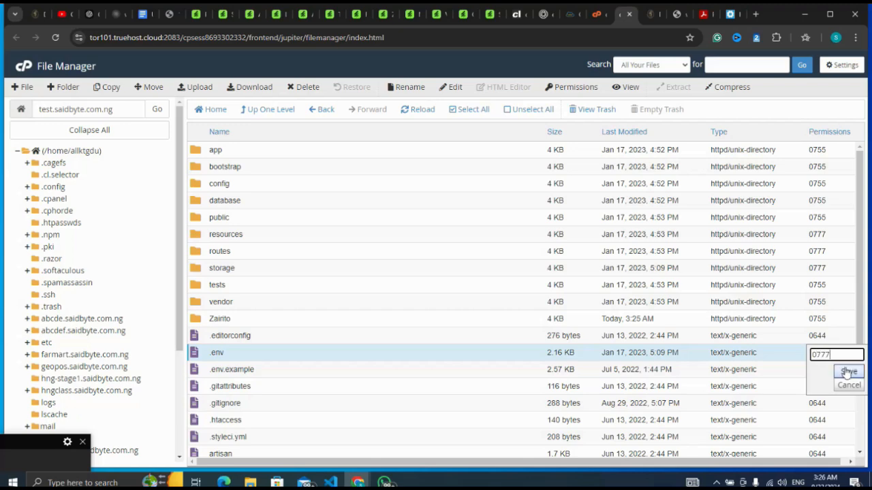
click(848, 371)
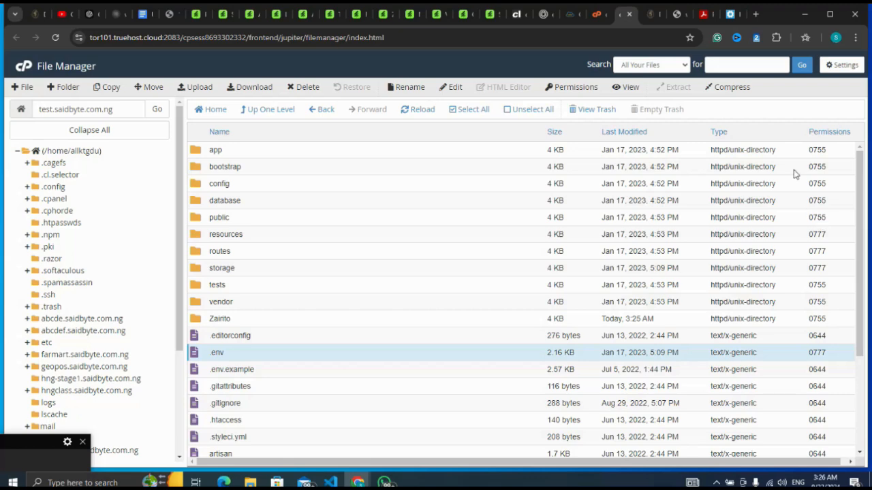
Step: Recheck the installer's writable-permission list, and set the public folder's permissions to 0777 in File Manager
click(728, 16)
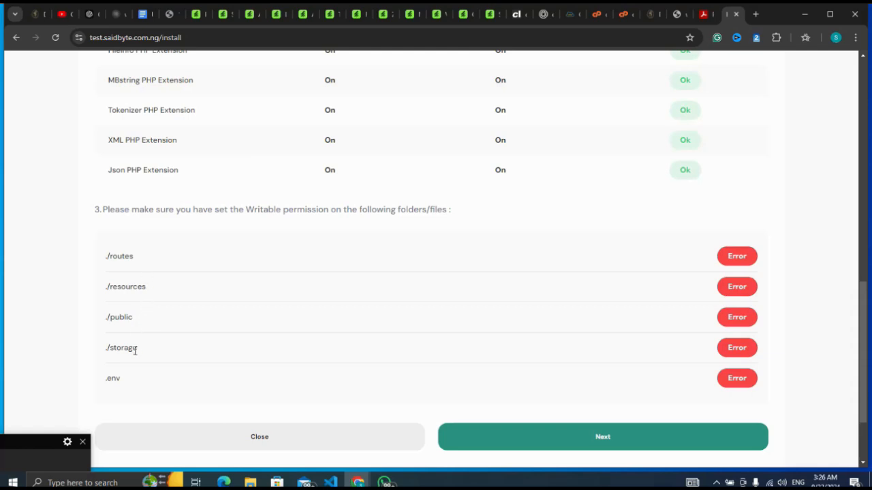
click(54, 38)
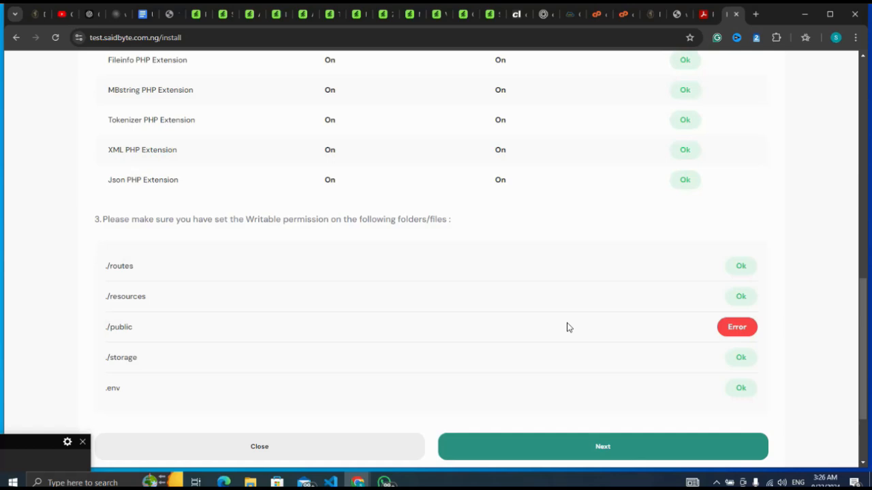
click(621, 12)
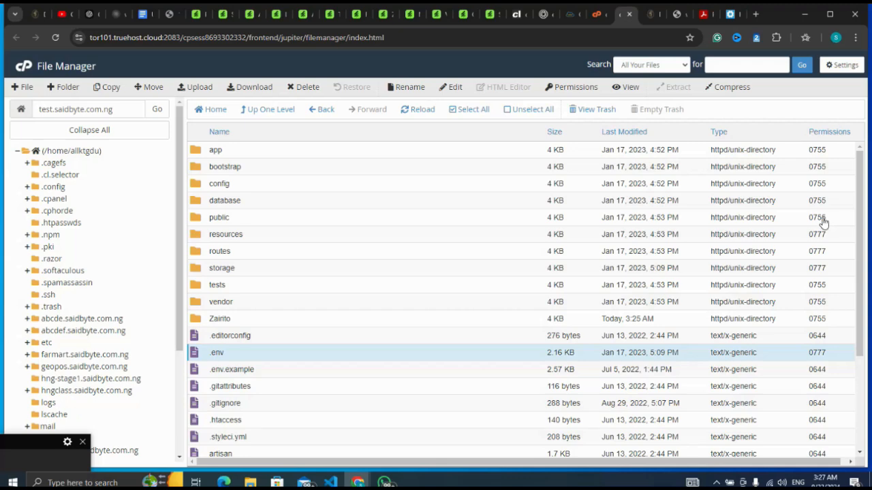
click(822, 218)
click(838, 220)
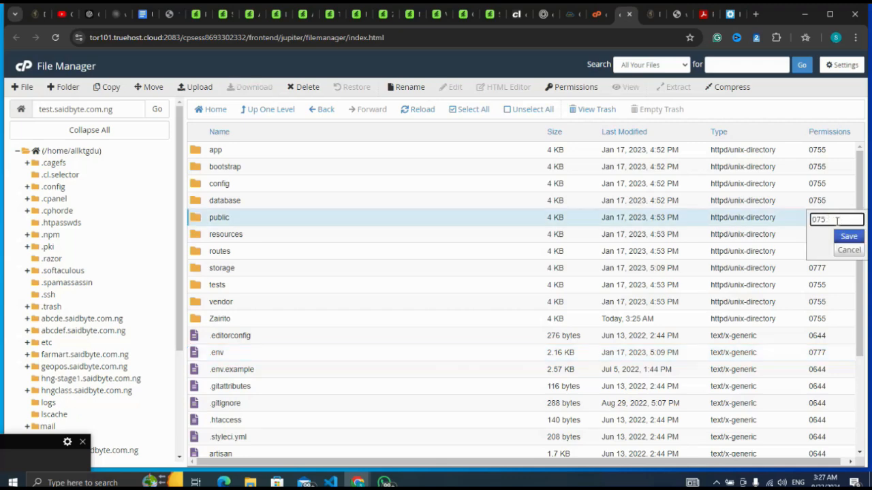
text(77)
click(851, 239)
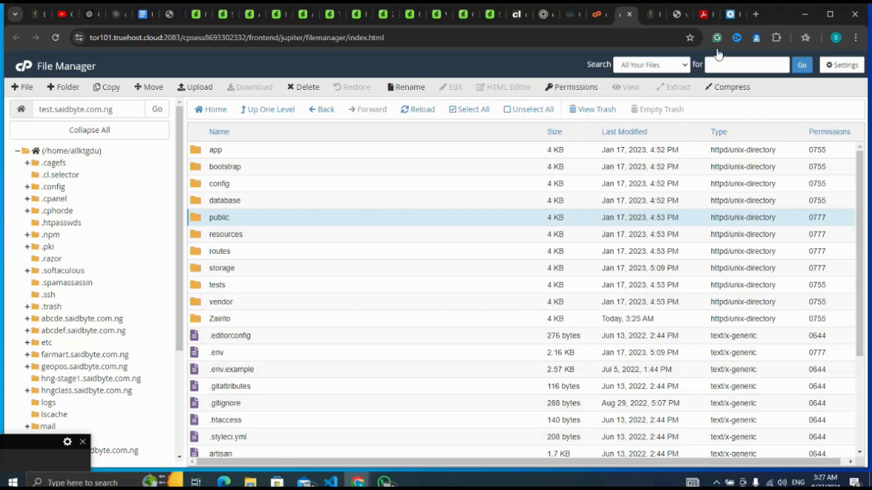
Step: Reload the installer's requirements check and continue to the configuration page
click(730, 14)
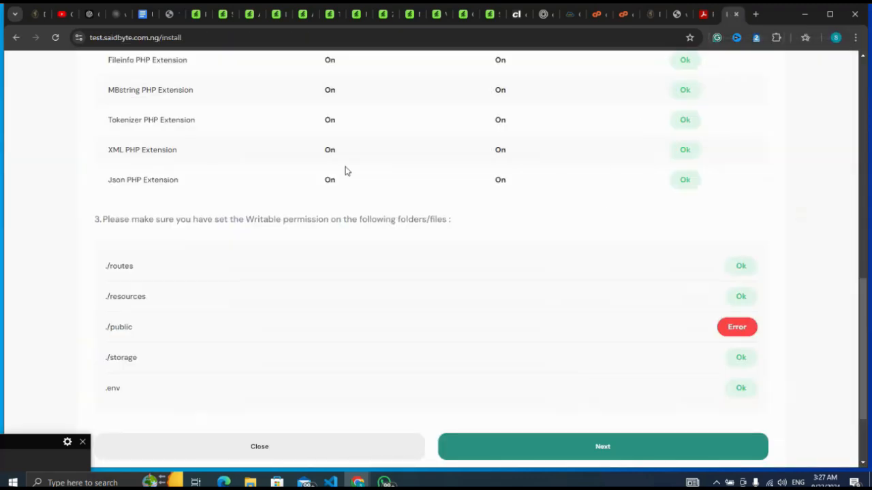
click(55, 37)
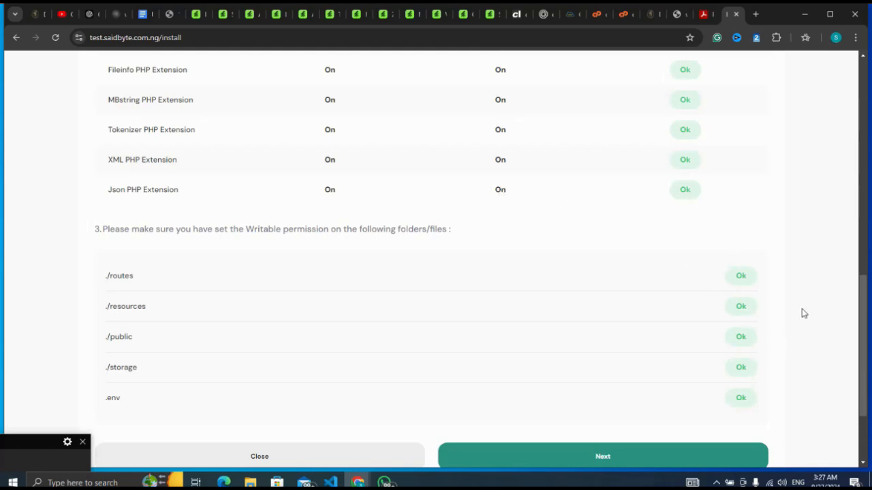
scroll(803, 313, down, 1)
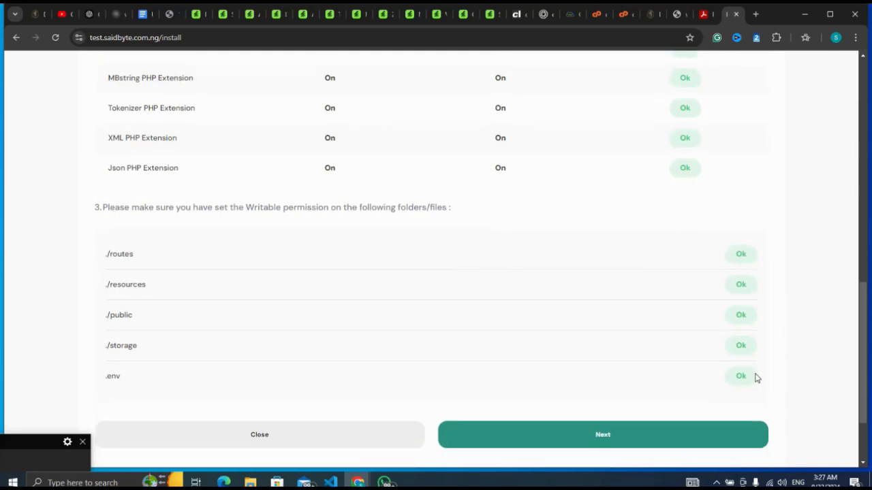
click(678, 439)
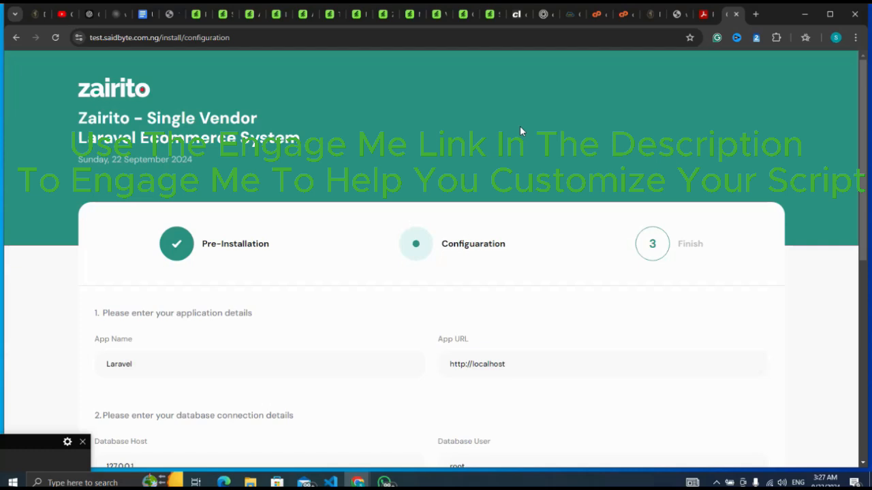
Step: Review the application, database connection and SMTP fields on the installer's configuration page
scroll(520, 127, down, 2)
scroll(520, 130, down, 1)
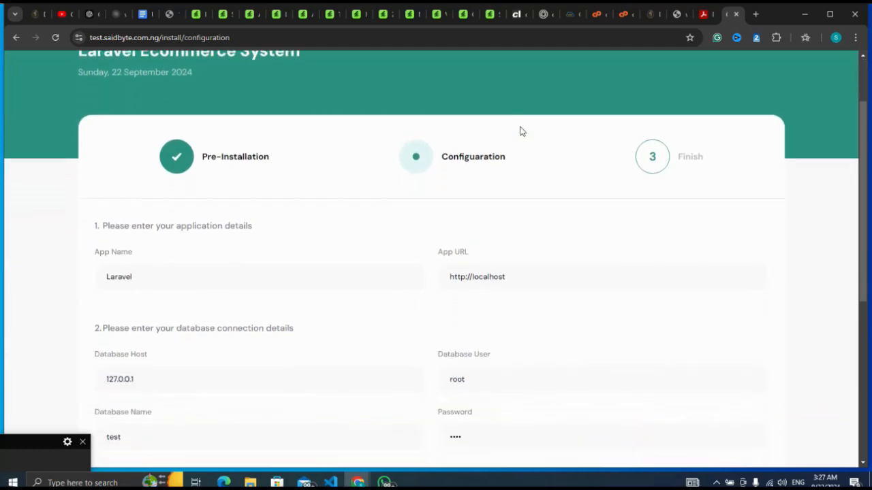
scroll(519, 131, down, 1)
scroll(519, 130, down, 4)
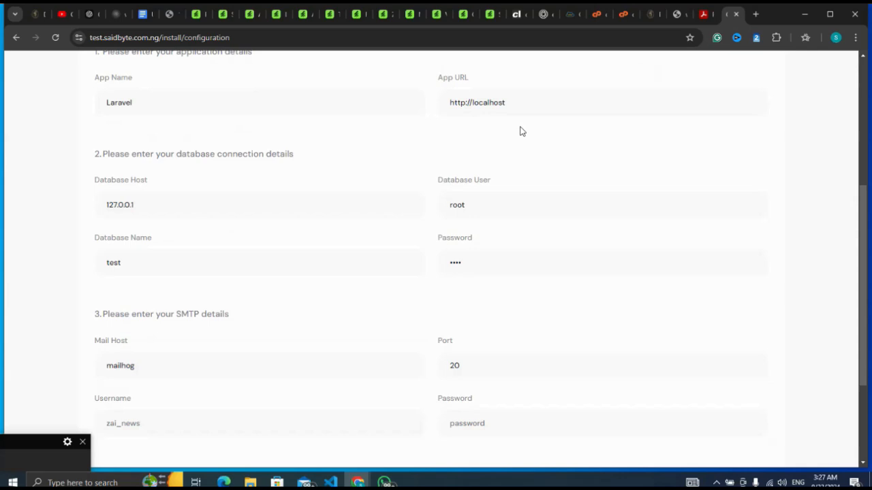
scroll(520, 131, down, 1)
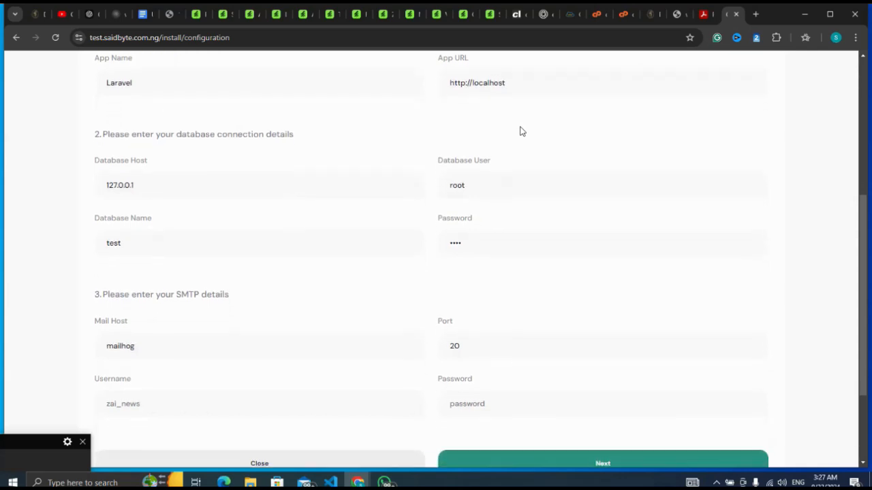
scroll(519, 131, up, 1)
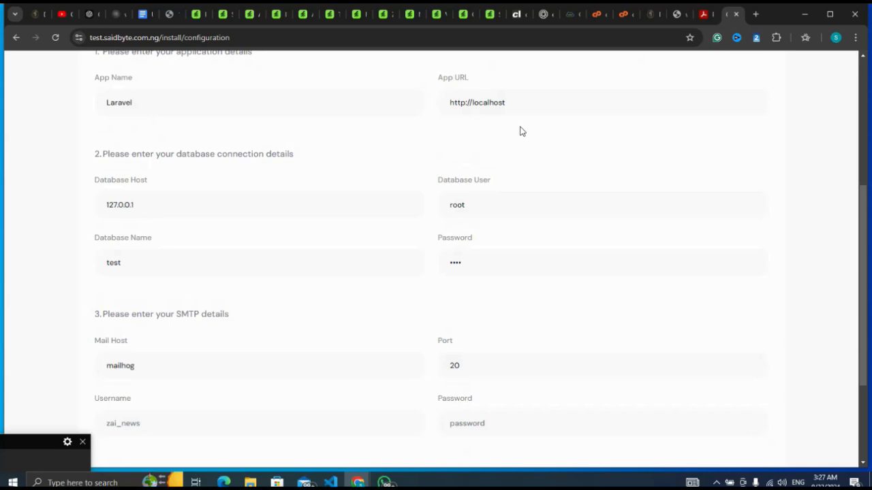
scroll(520, 131, down, 1)
scroll(519, 131, down, 1)
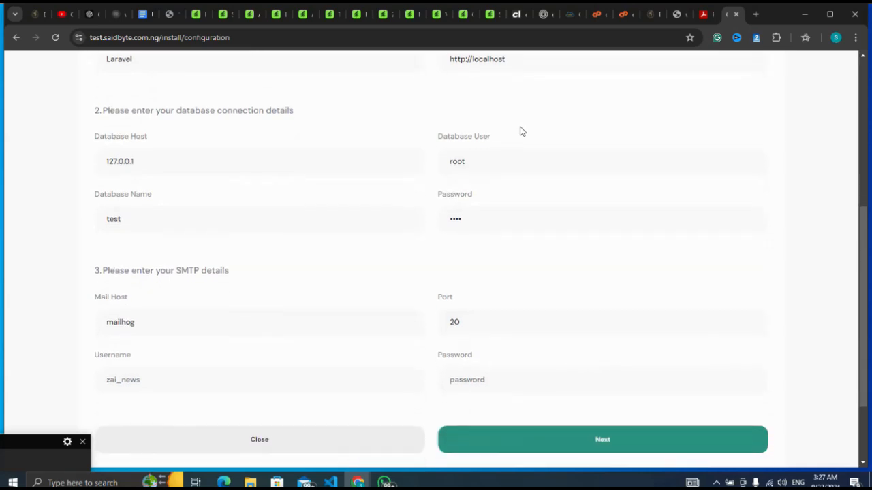
scroll(519, 130, up, 1)
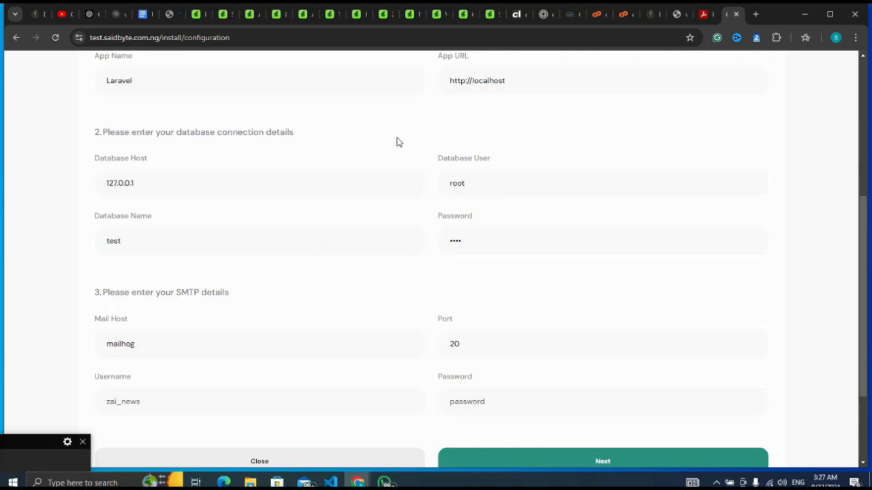
Step: Switch to the cPanel tools page and open MySQL Databases
click(600, 14)
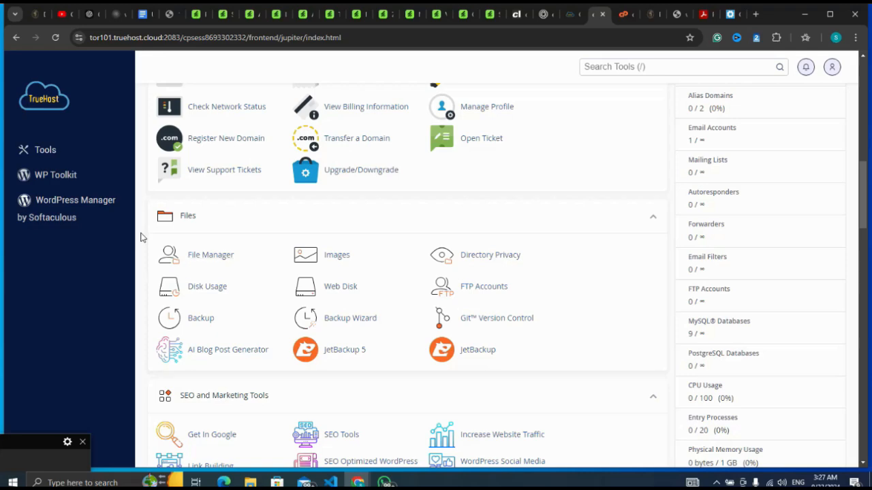
scroll(140, 237, up, 4)
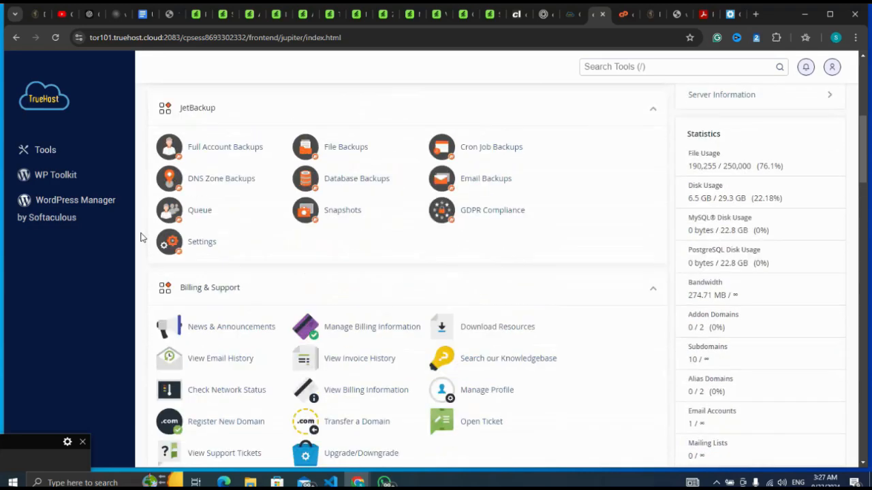
scroll(141, 237, down, 8)
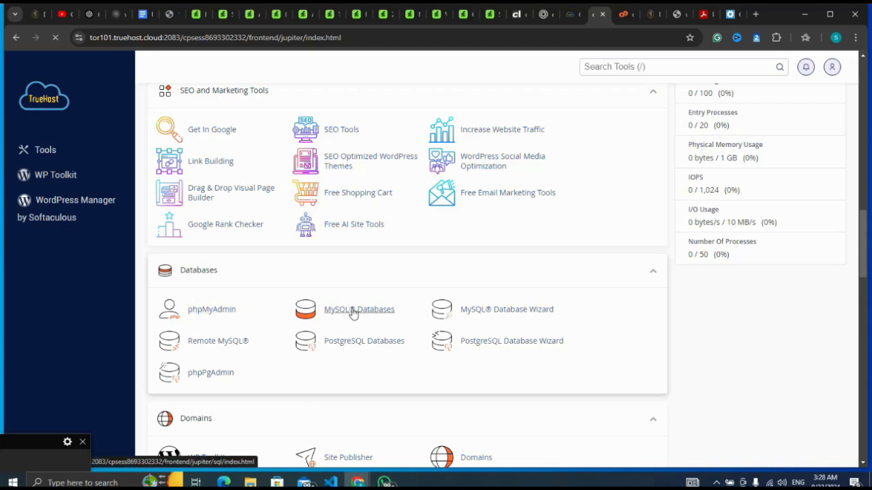
click(23, 458)
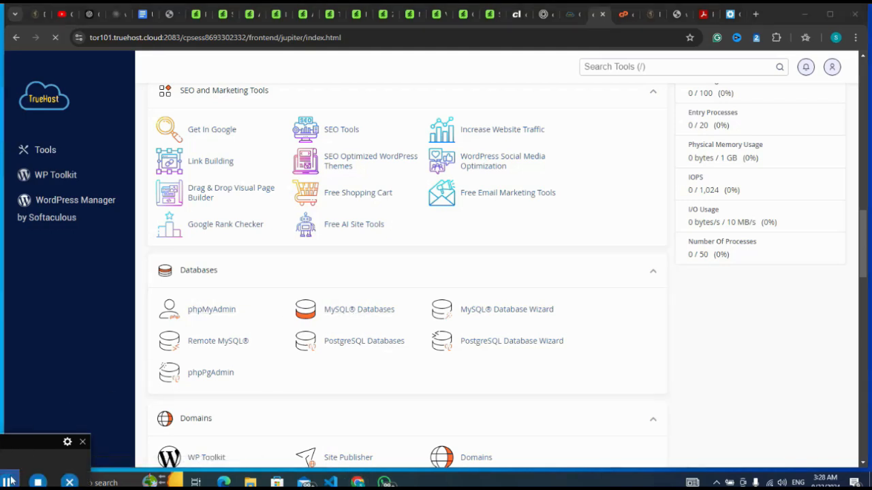
click(11, 481)
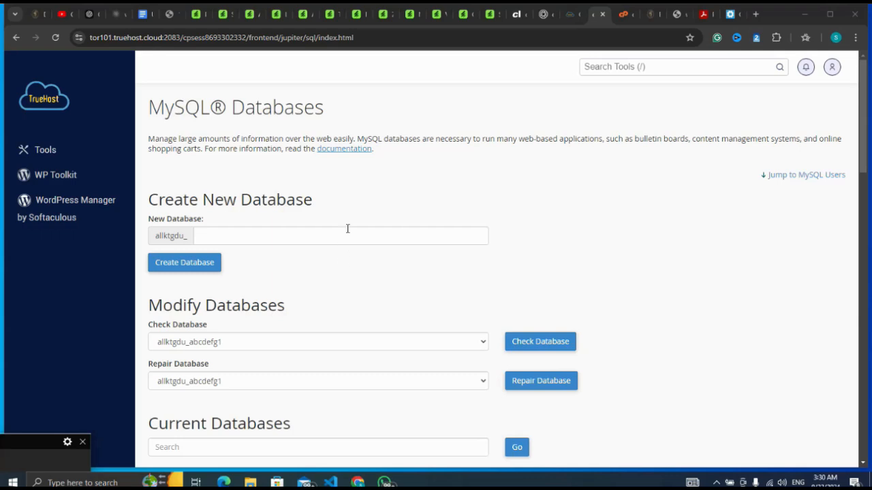
Step: Create a new MySQL database with the name uploadsite after the account prefix
click(349, 241)
text(uploadsite)
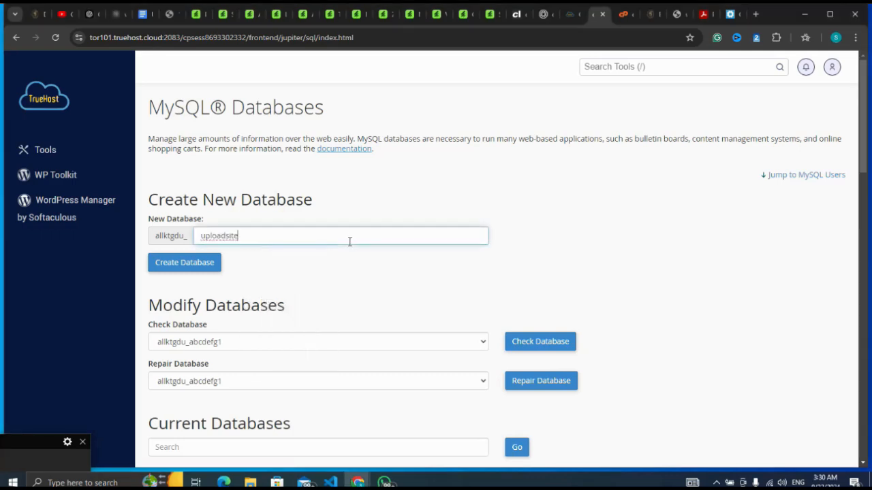
click(194, 265)
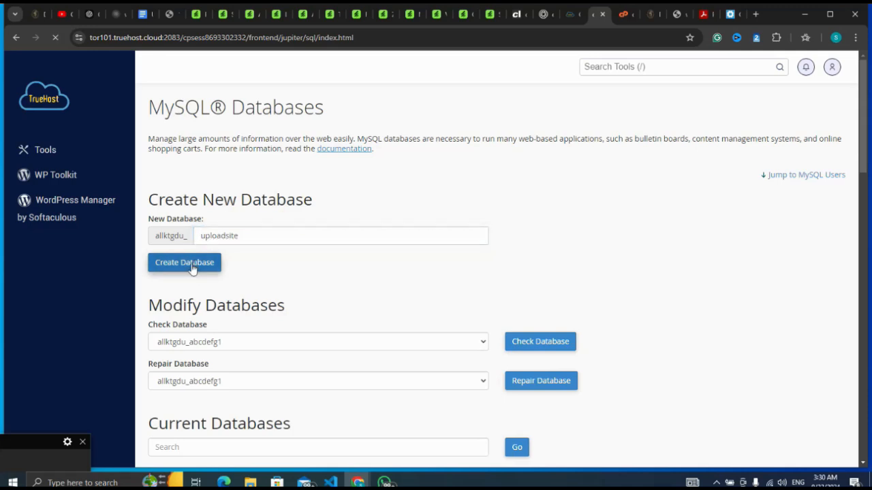
Step: Return to the MySQL Databases page and enter uploadsiteuser as the new MySQL user's name after the account prefix
mouse_move(25, 456)
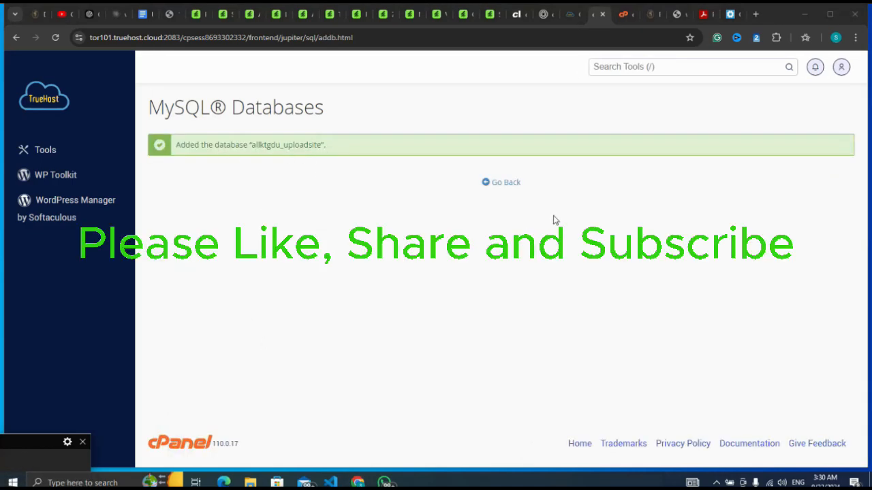
click(511, 189)
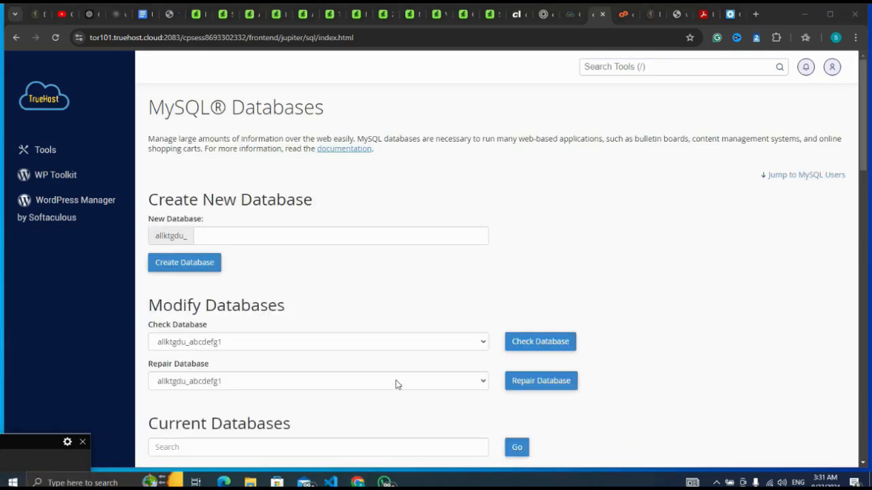
scroll(630, 253, down, 8)
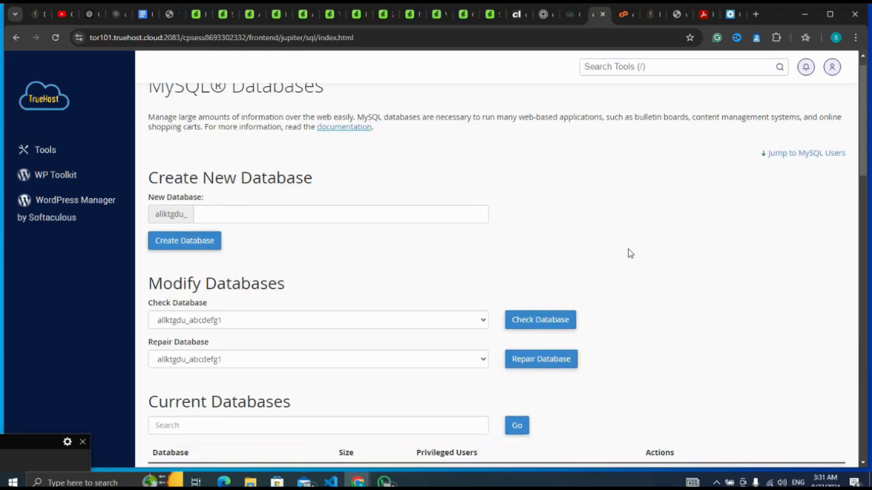
scroll(630, 253, down, 2)
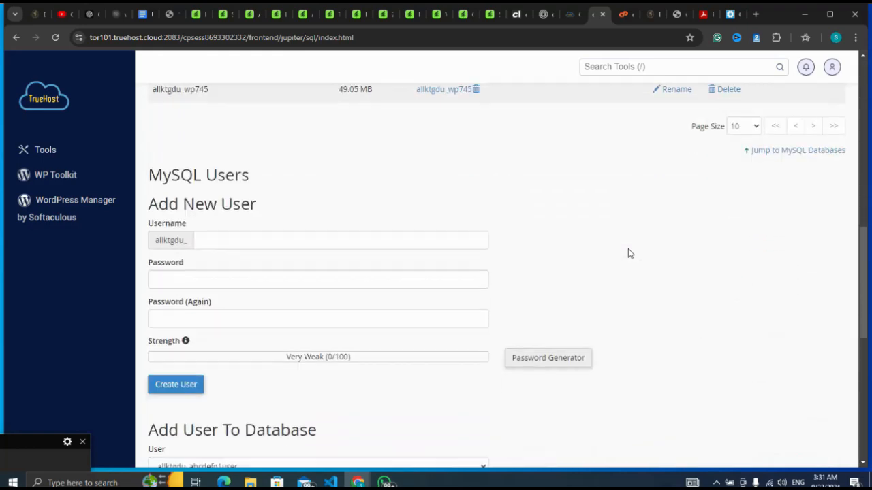
click(266, 240)
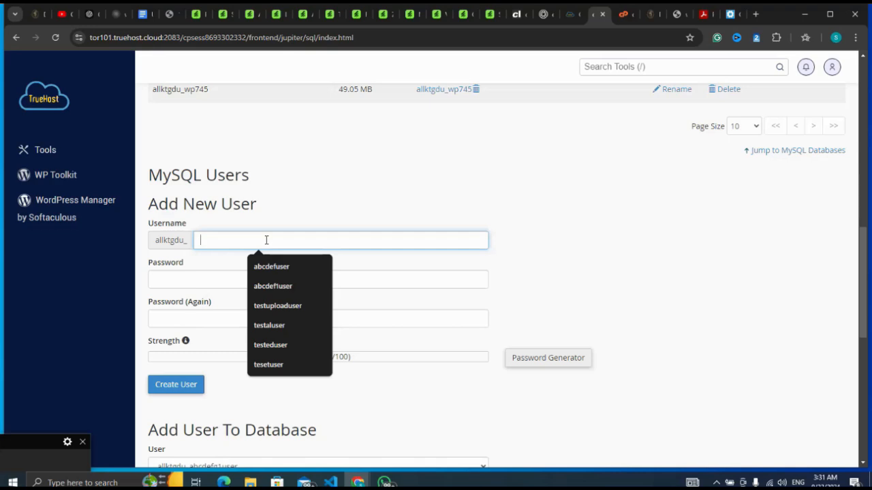
text(uploadsiteuser)
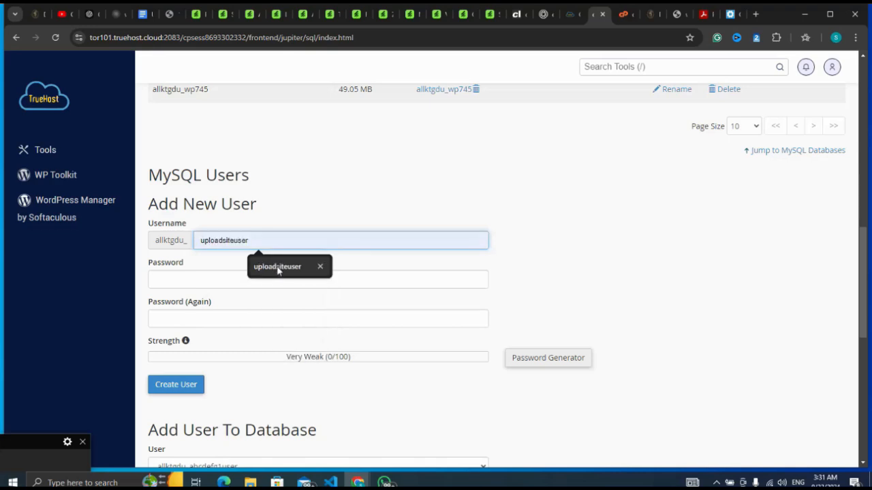
click(277, 270)
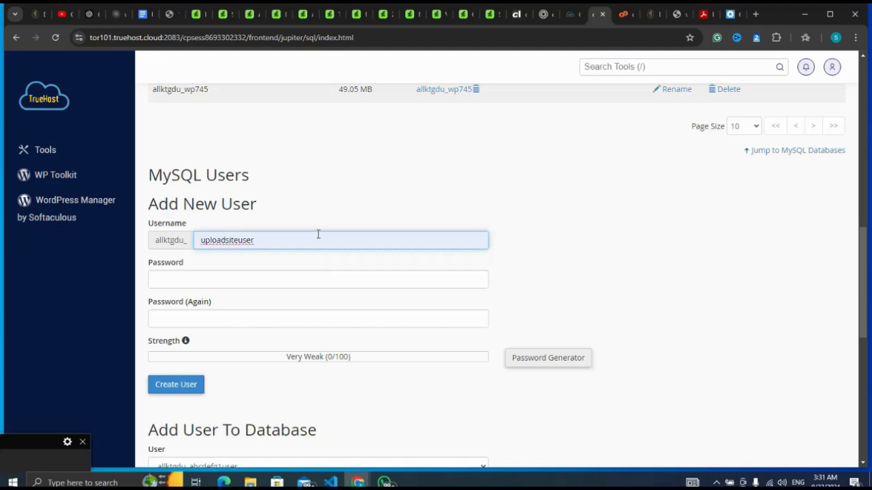
Step: Fill in and repeat the new MySQL user's password, then create the user without saving the password in the browser
double_click(318, 234)
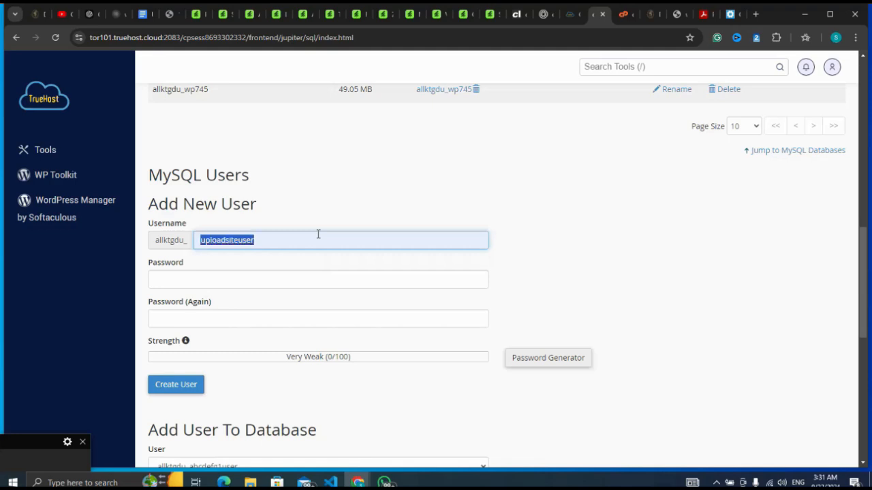
click(314, 279)
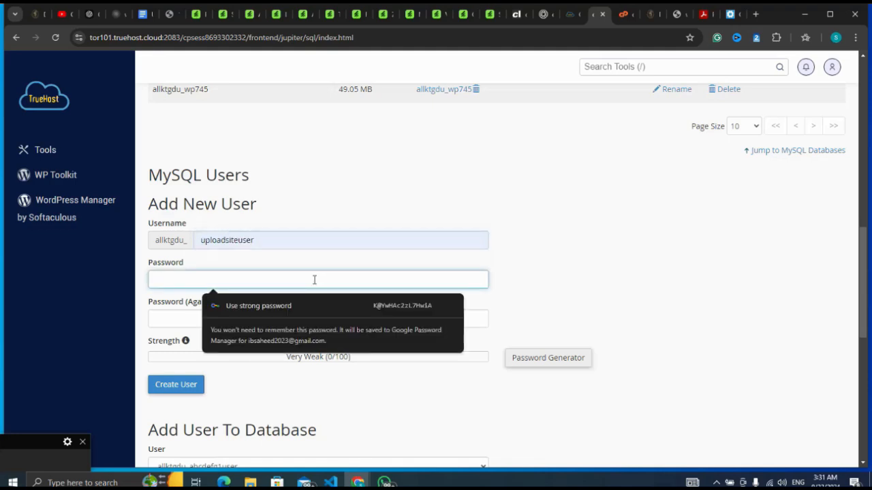
key(ctrl+v)
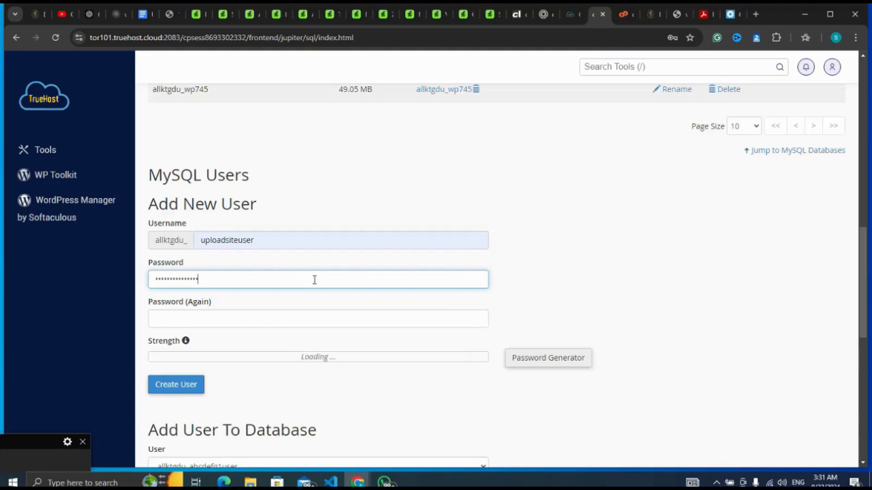
click(313, 317)
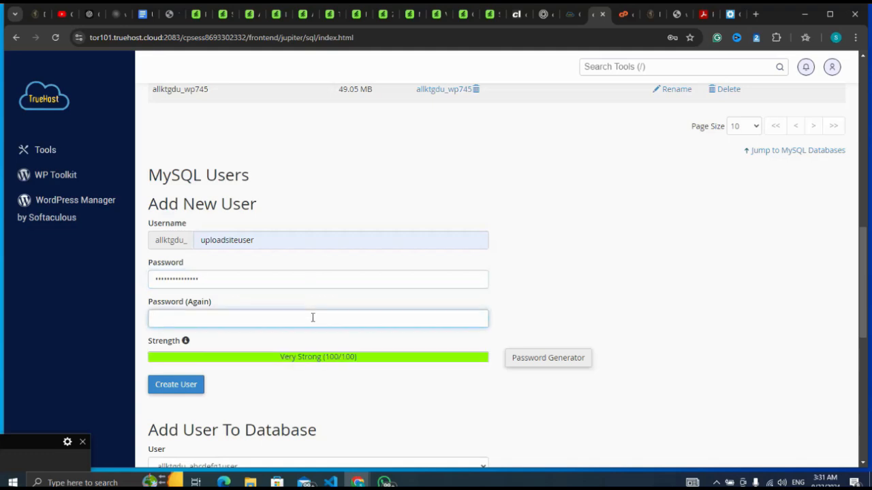
key(ctrl+v)
click(188, 390)
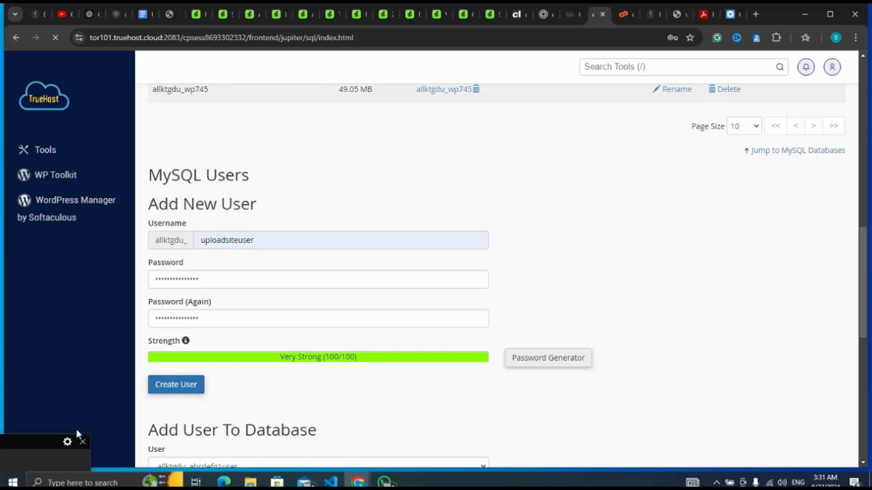
click(36, 452)
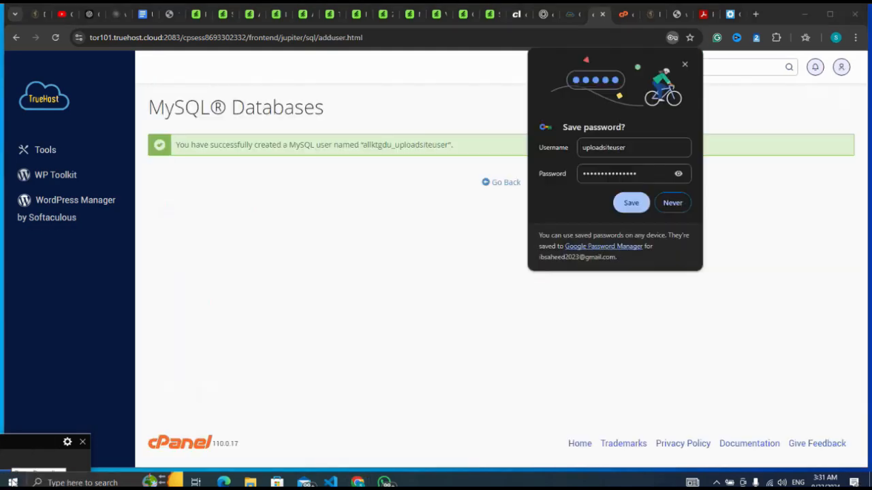
click(685, 65)
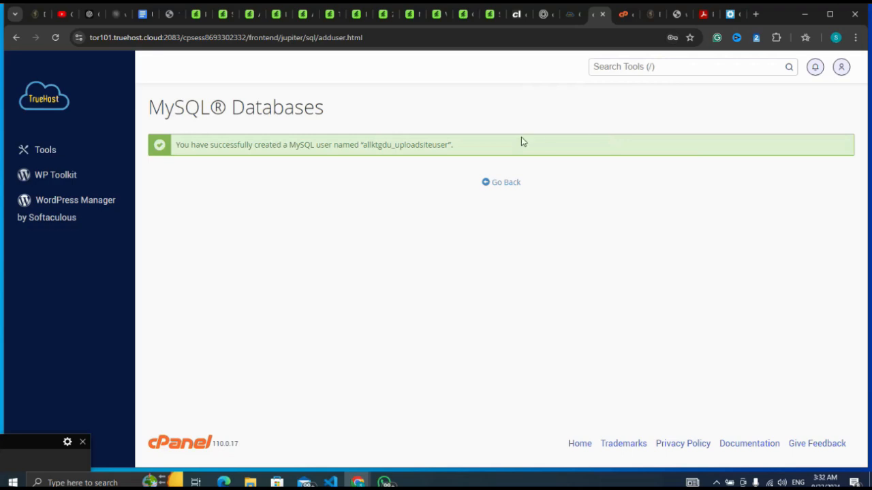
Step: Return to the MySQL Databases page and choose uploadsiteuser as the user for Add User To Database
click(498, 187)
click(5, 482)
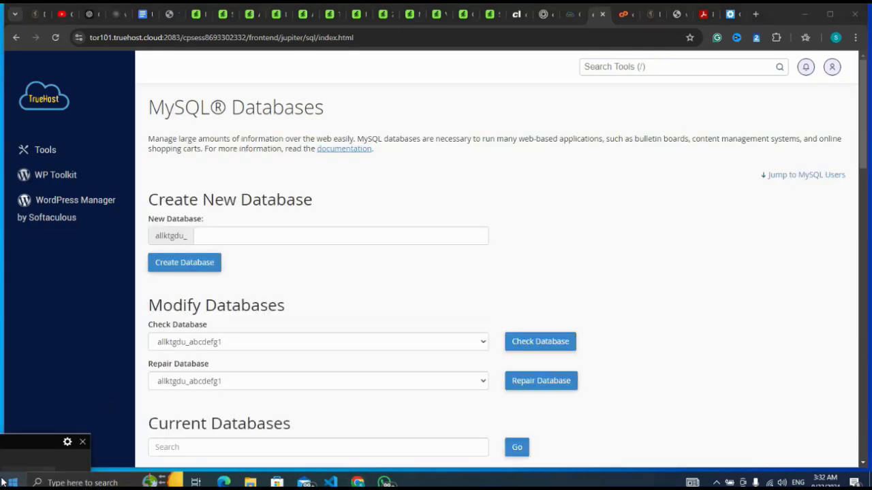
click(597, 241)
scroll(597, 245, down, 12)
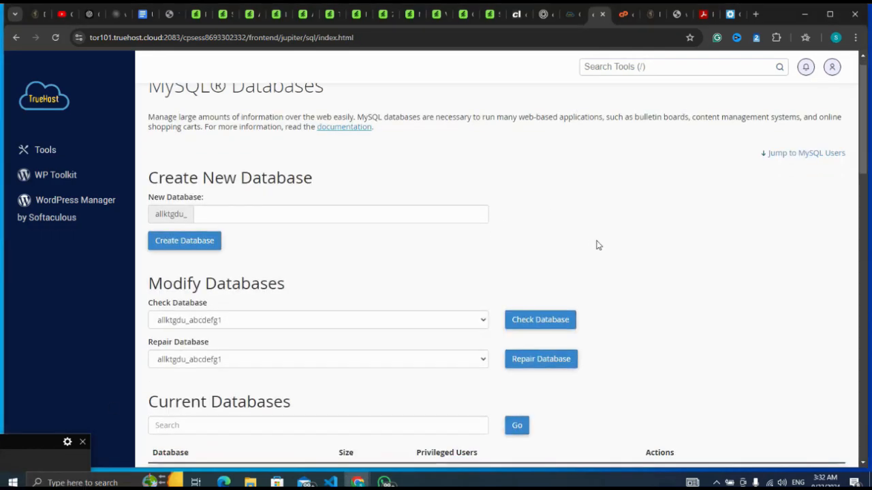
scroll(597, 245, down, 1)
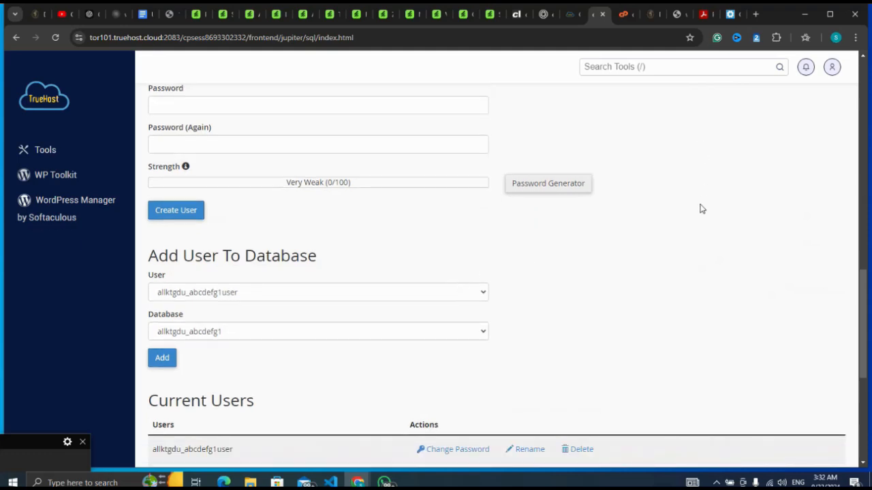
scroll(701, 209, down, 2)
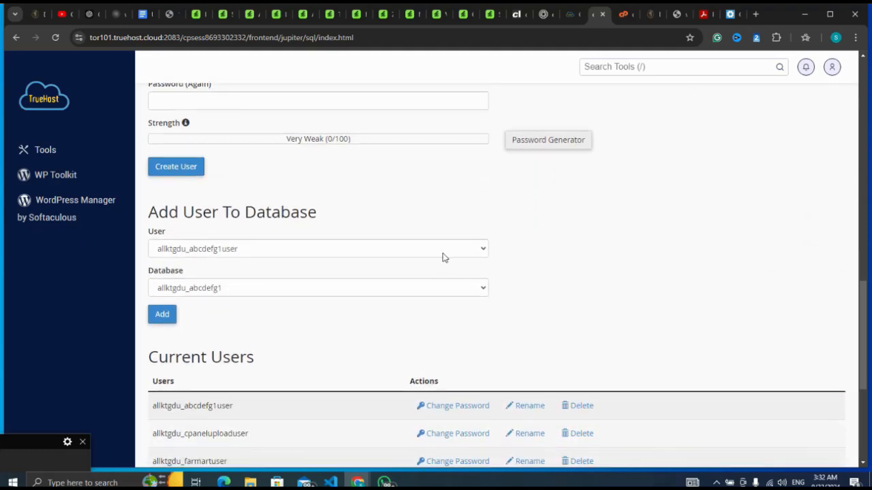
click(443, 251)
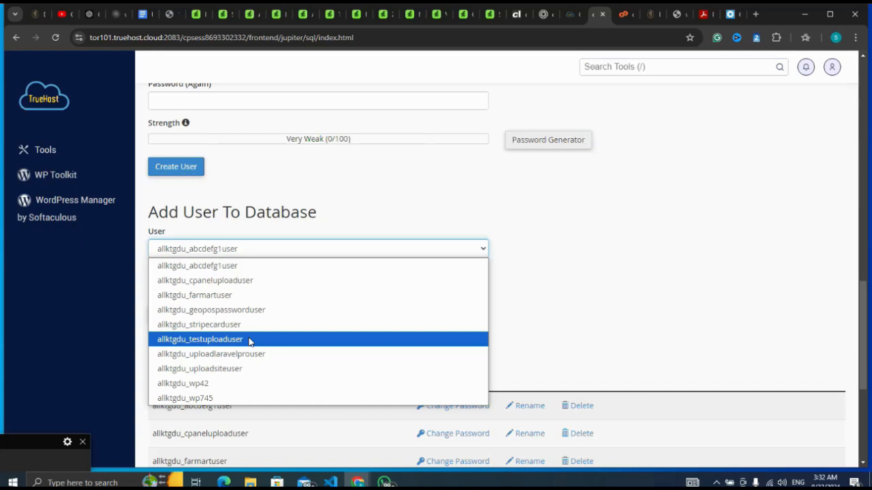
click(239, 372)
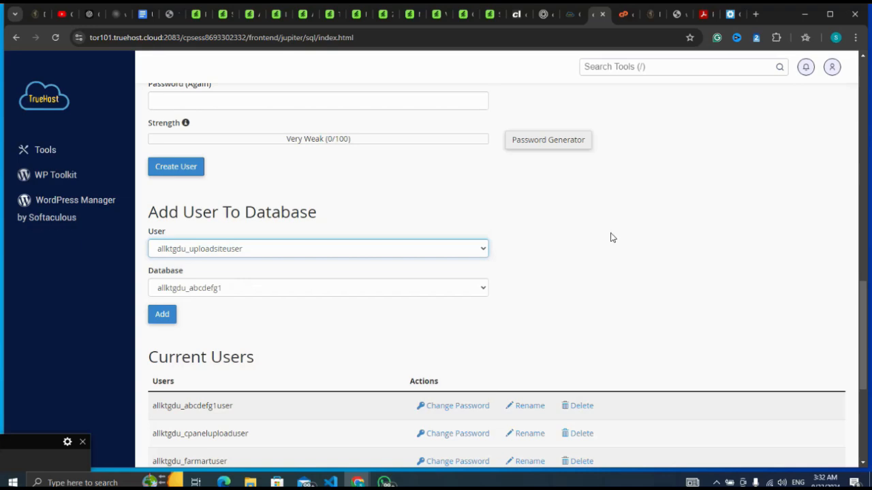
Step: Choose the uploadsite database for the selected user and add the user to it
scroll(620, 242, up, 3)
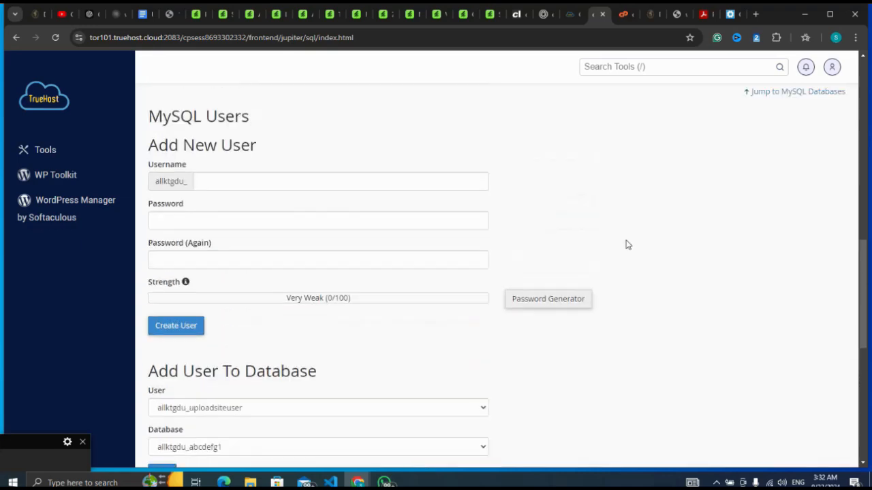
scroll(627, 244, up, 3)
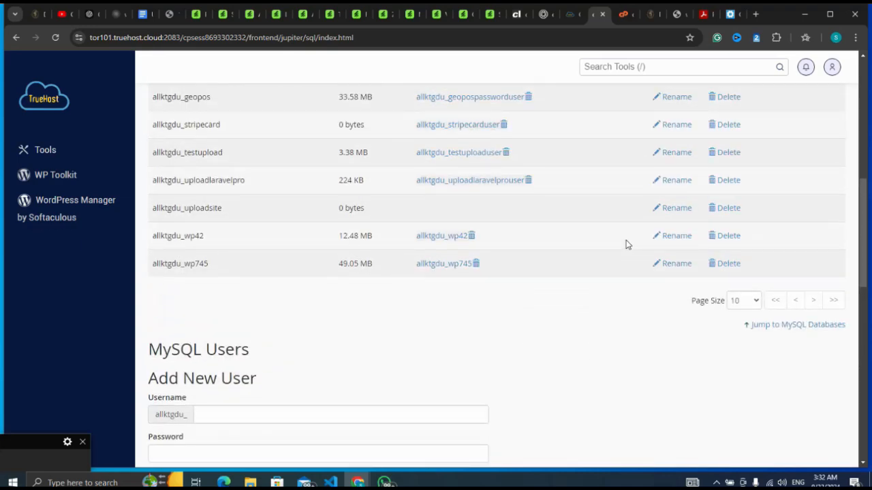
scroll(627, 245, down, 1)
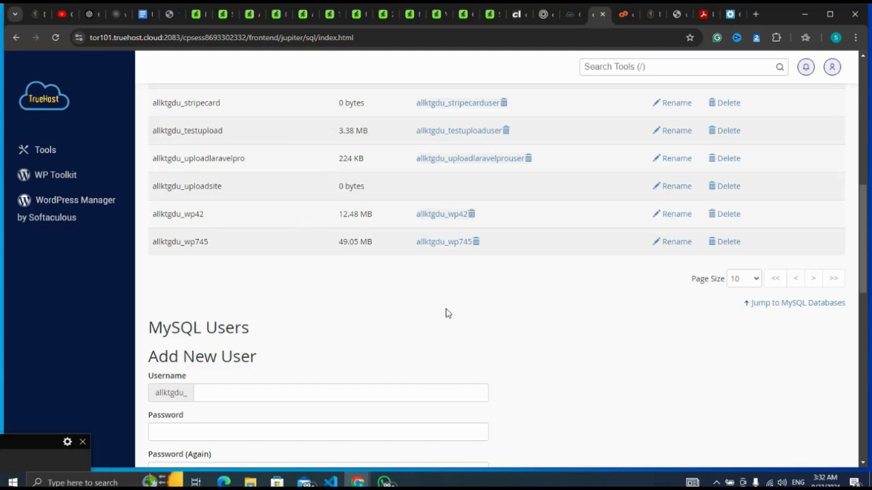
scroll(446, 313, down, 5)
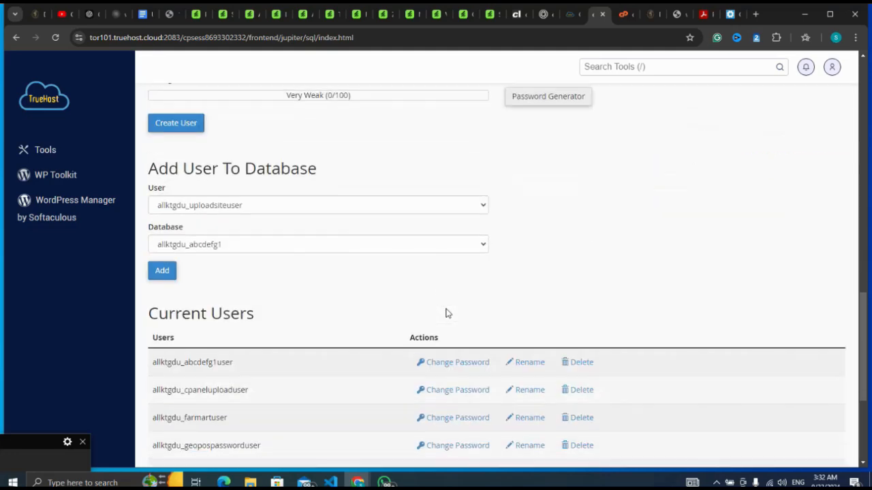
click(420, 248)
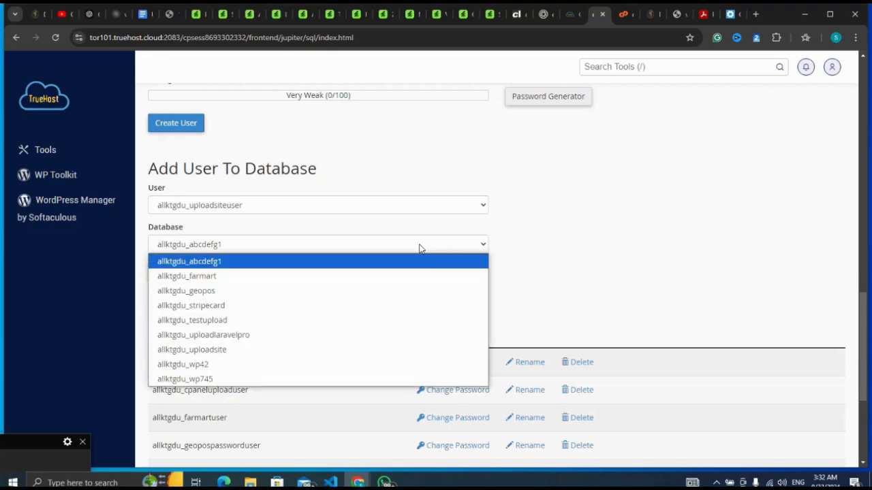
click(294, 351)
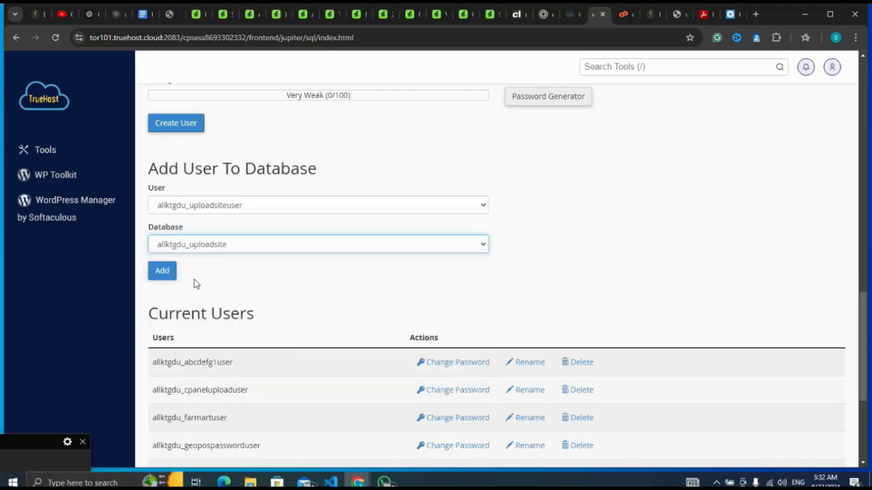
click(162, 272)
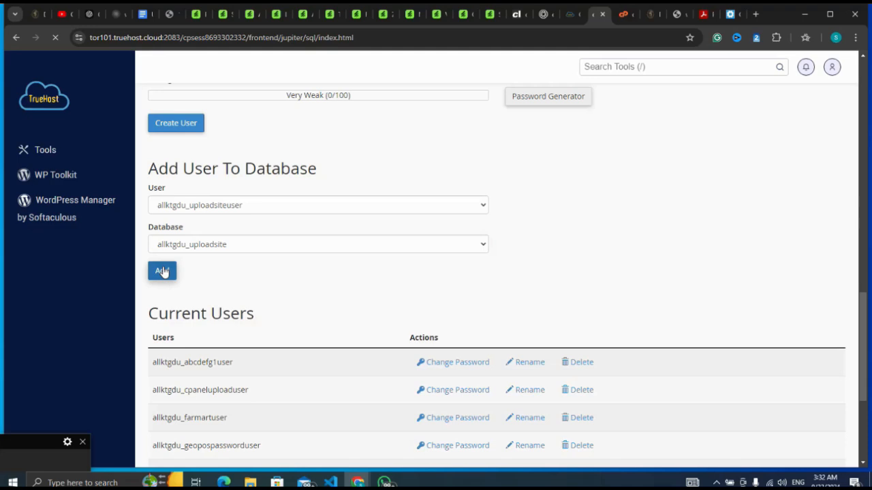
click(21, 465)
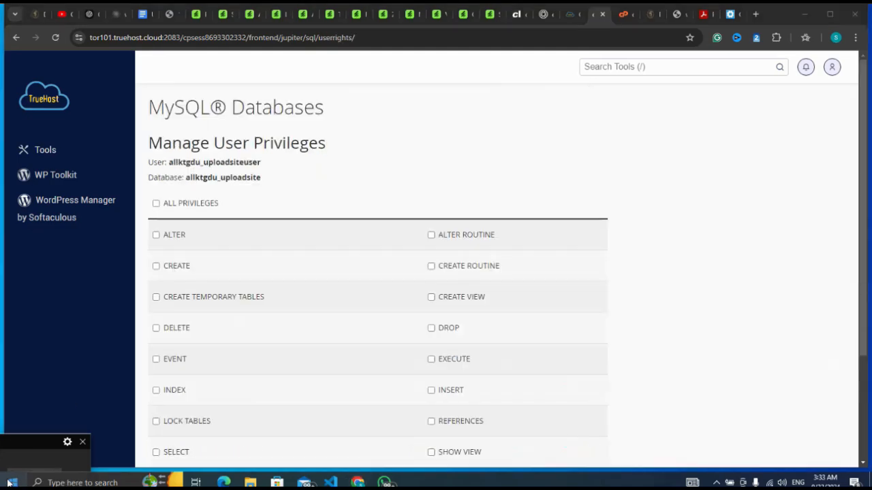
Step: Grant uploadsiteuser ALL PRIVILEGES on the uploadsite database and save the changes
click(156, 204)
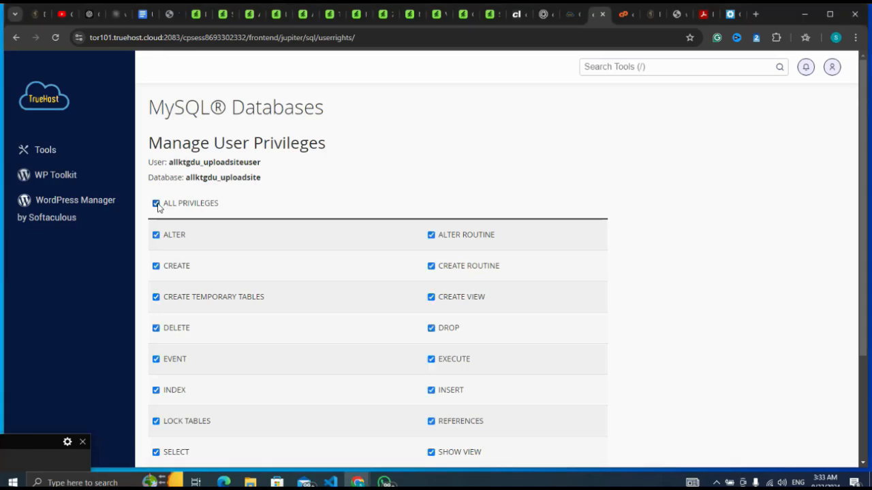
scroll(451, 153, down, 2)
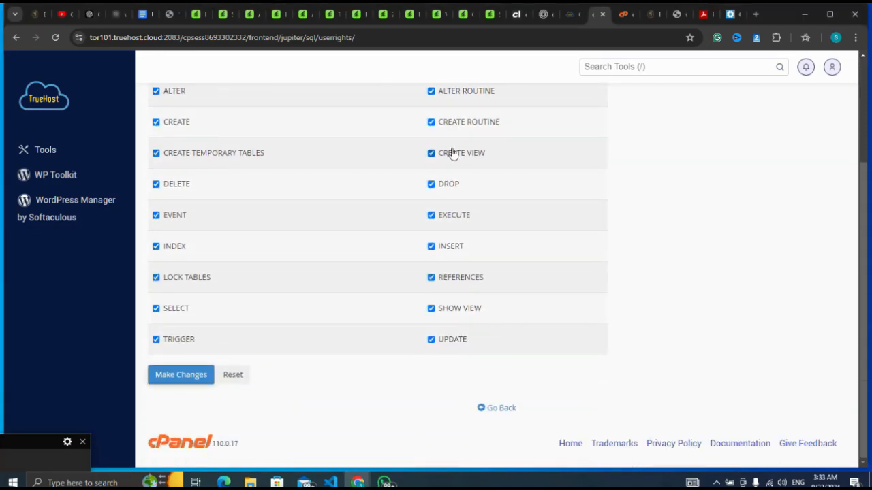
click(180, 375)
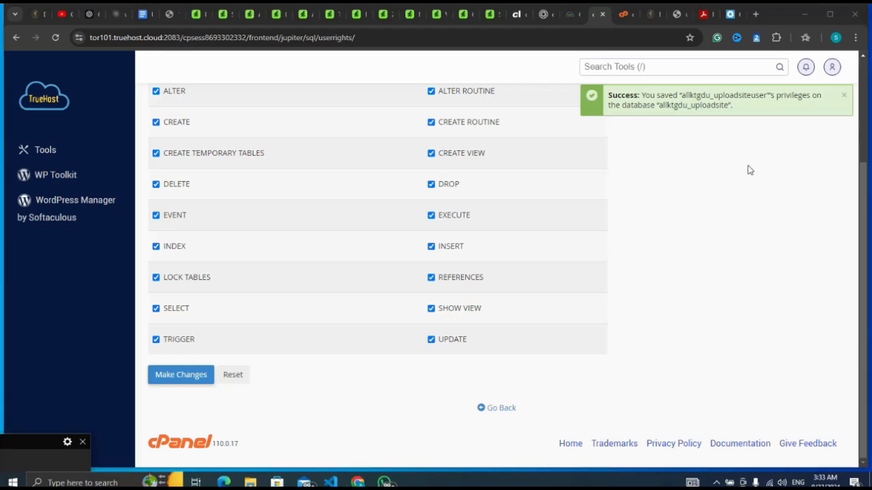
scroll(747, 169, up, 3)
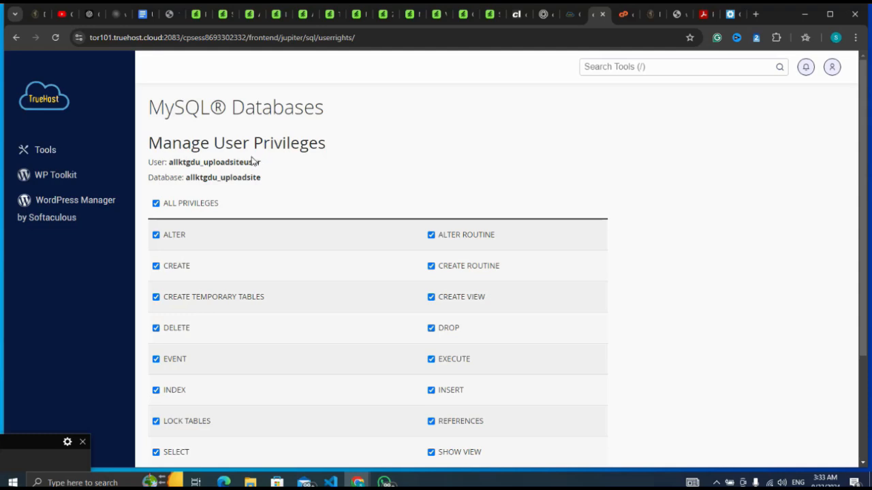
drag(262, 163, 170, 159)
key(ctrl+c)
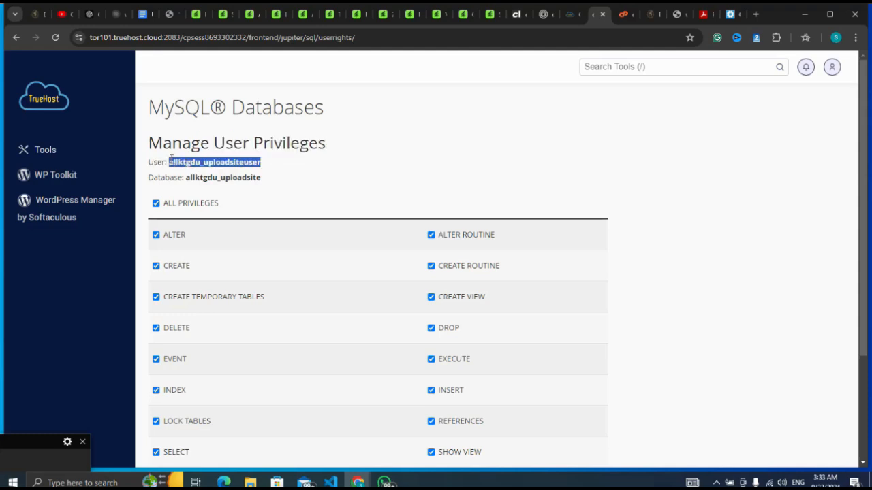
click(731, 16)
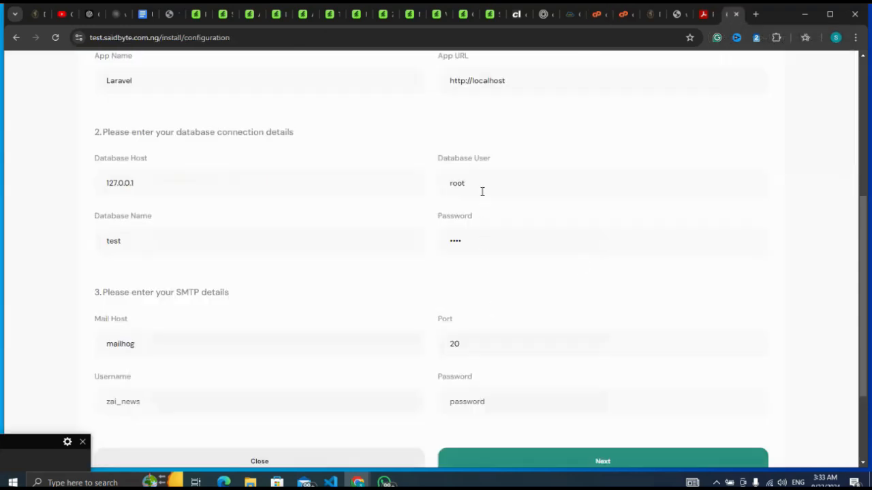
click(485, 171)
key(BackSpace)
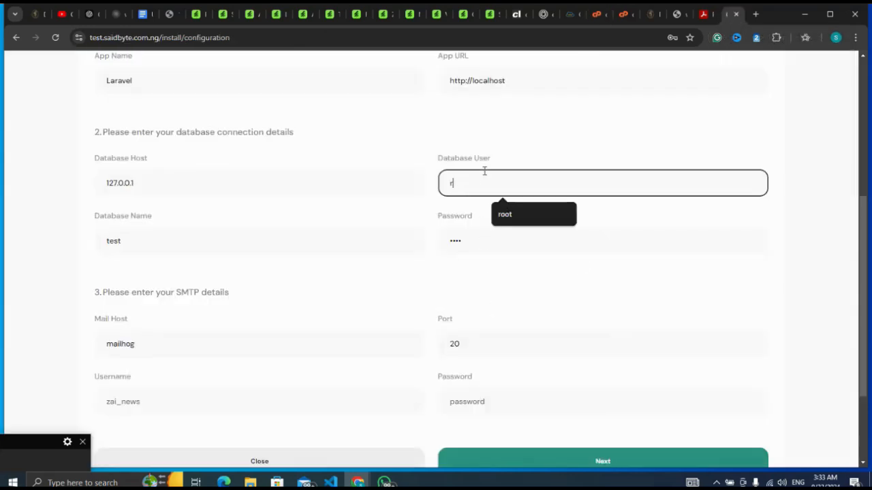
text(oot)
key(ctrl+a)
key(ctrl+v)
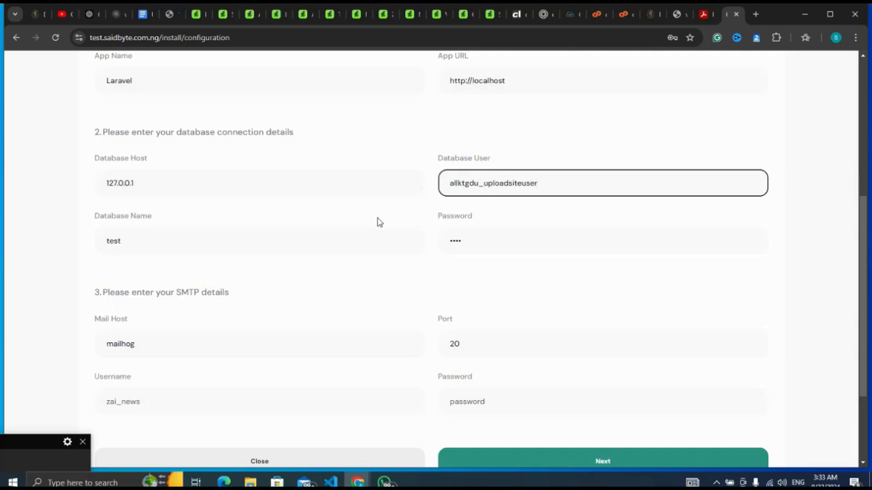
Step: Set the installer's Database Name to allktgdu_uploadsite
click(361, 244)
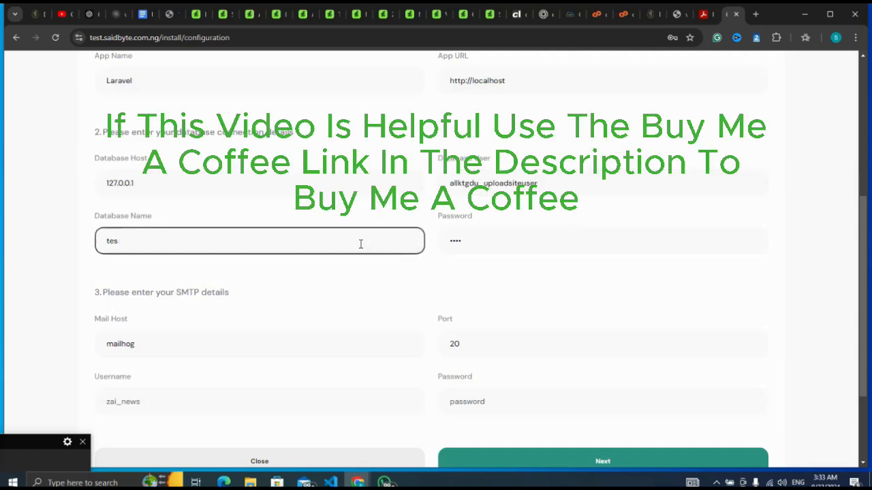
key(BackSpace)
key(ctrl+v)
key(BackSpace)
key(BackSpace)
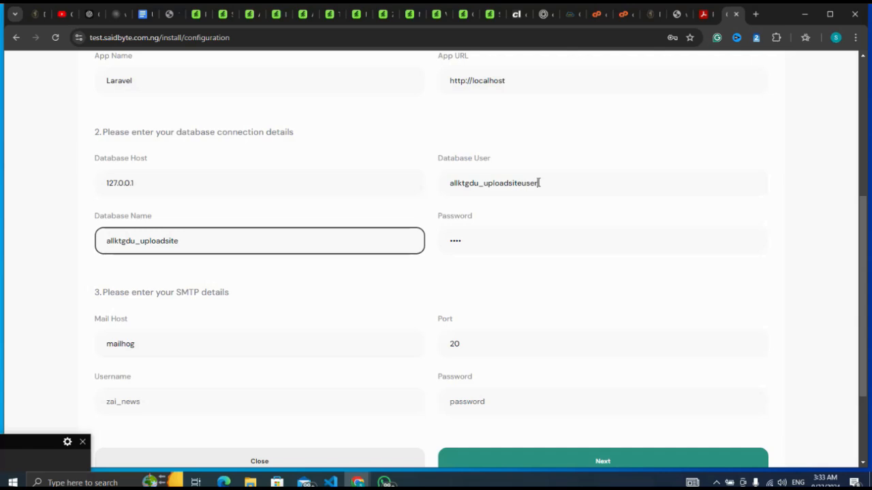
Step: Replace the database password in the installer's connection details with the MySQL user's password and submit the configuration
drag(539, 183, 489, 189)
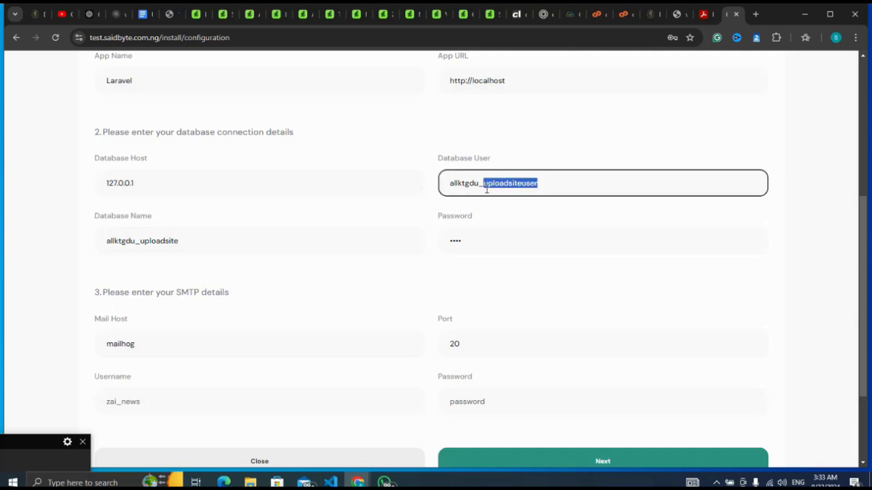
click(496, 239)
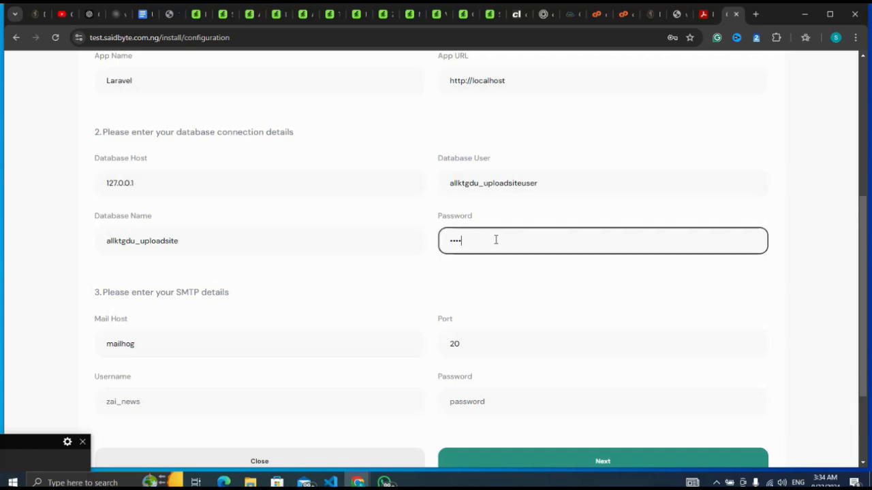
key(BackSpace)
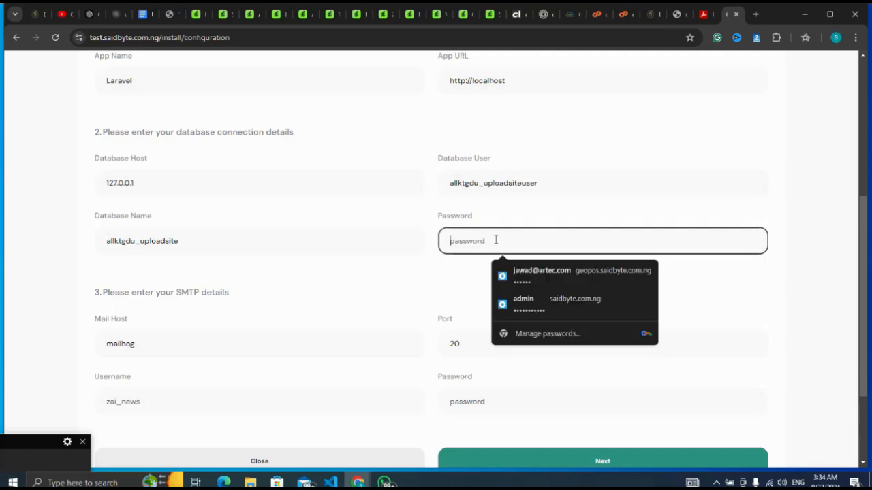
key(ctrl+v)
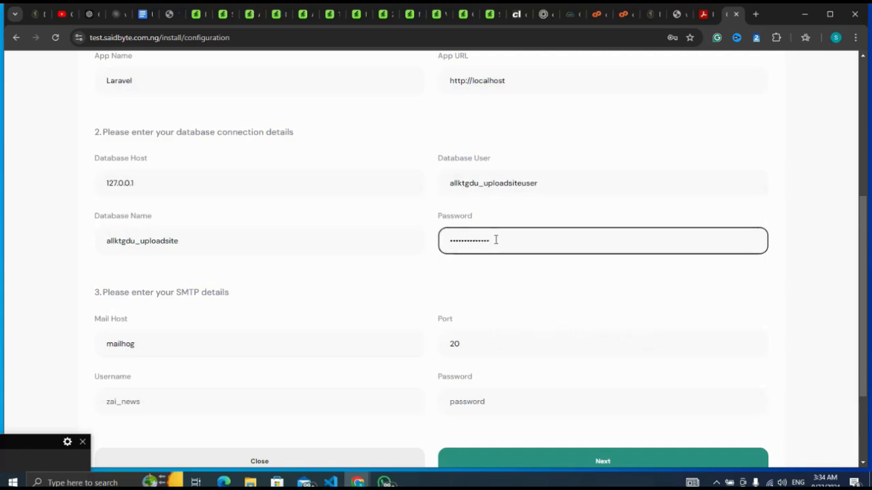
click(574, 295)
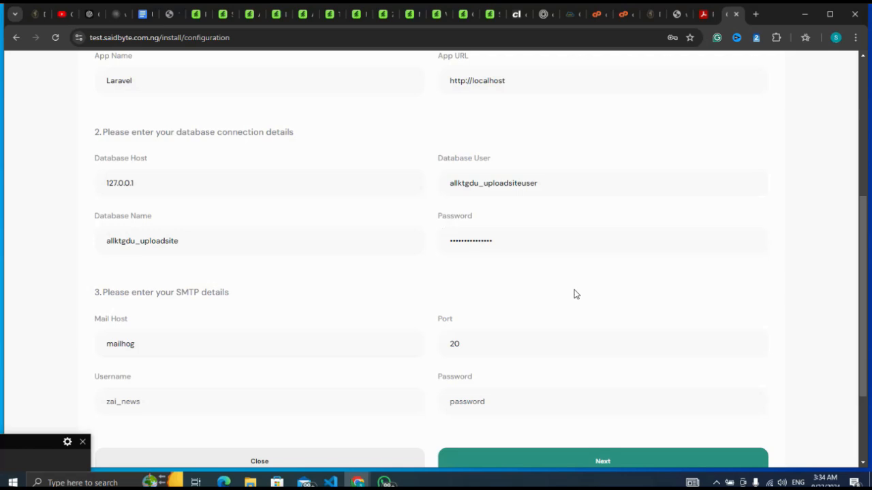
scroll(574, 294, down, 2)
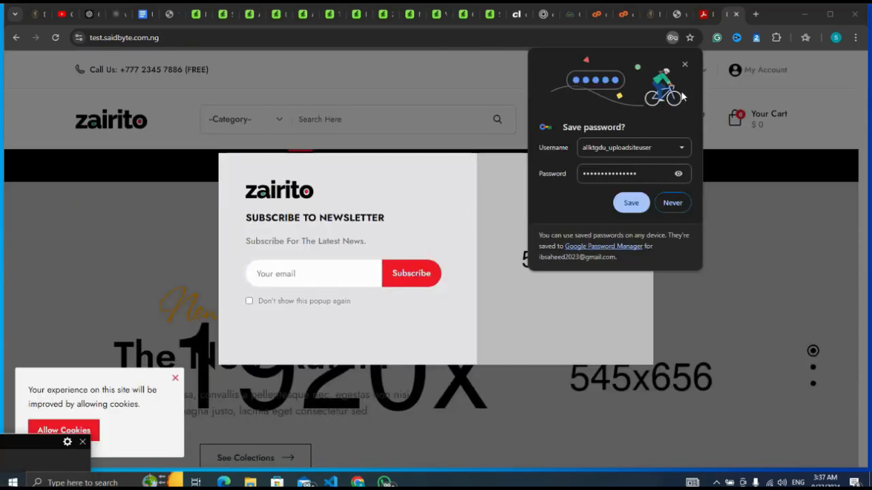
Step: Dismiss the browser's save-password prompt and the newsletter popup, and look over the installed Zairito storefront's home page
click(687, 67)
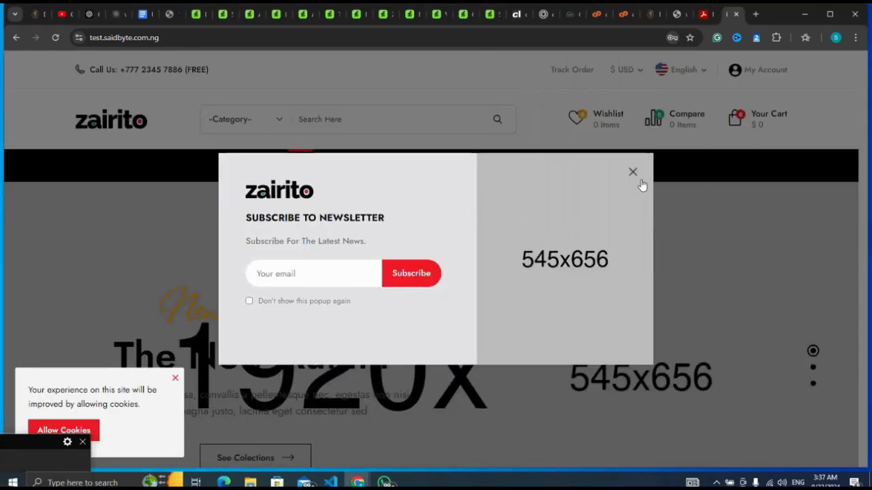
click(633, 170)
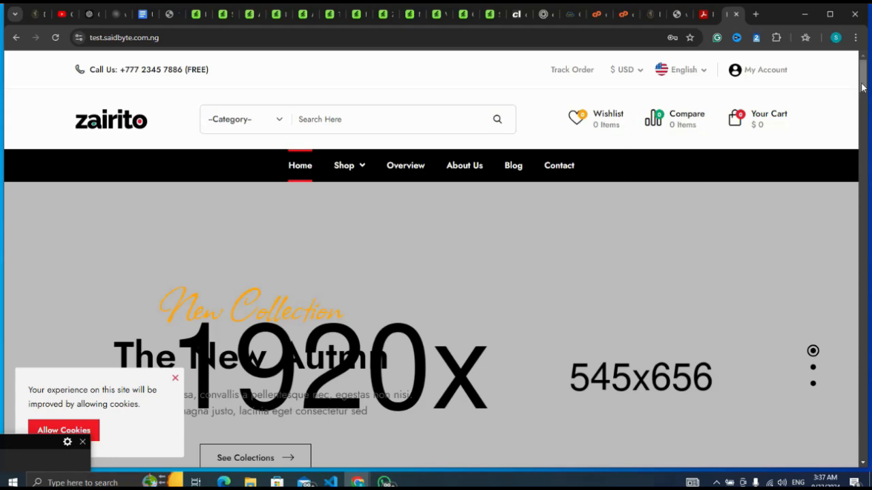
mouse_move(861, 87)
mouse_down()
mouse_move(862, 255)
mouse_move(851, 94)
mouse_up()
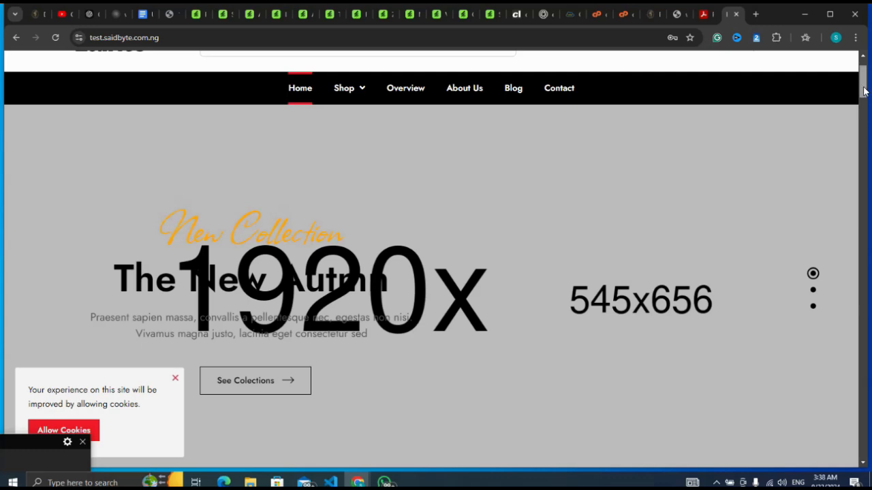
drag(864, 90, 860, 81)
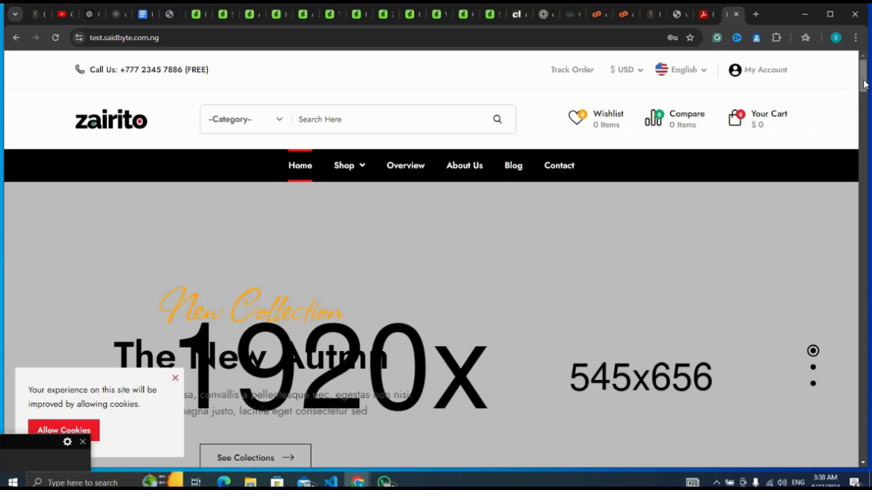
mouse_move(864, 83)
mouse_down()
mouse_move(852, 188)
mouse_move(856, 73)
mouse_up()
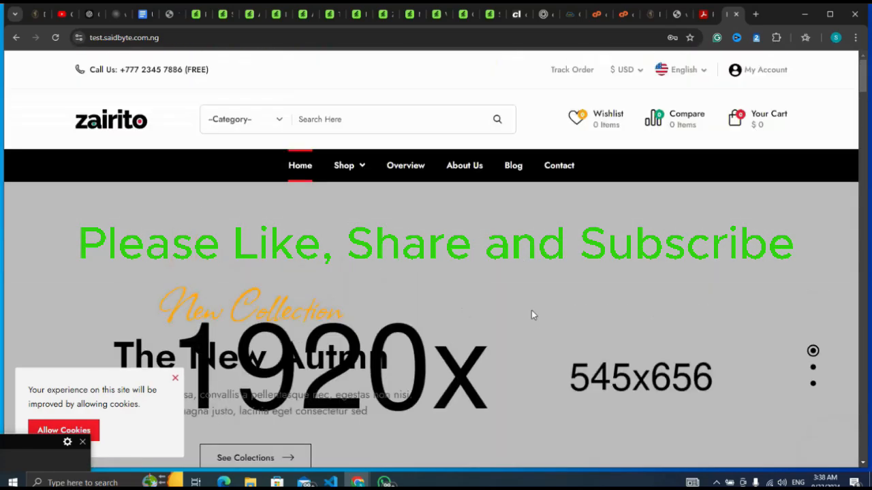